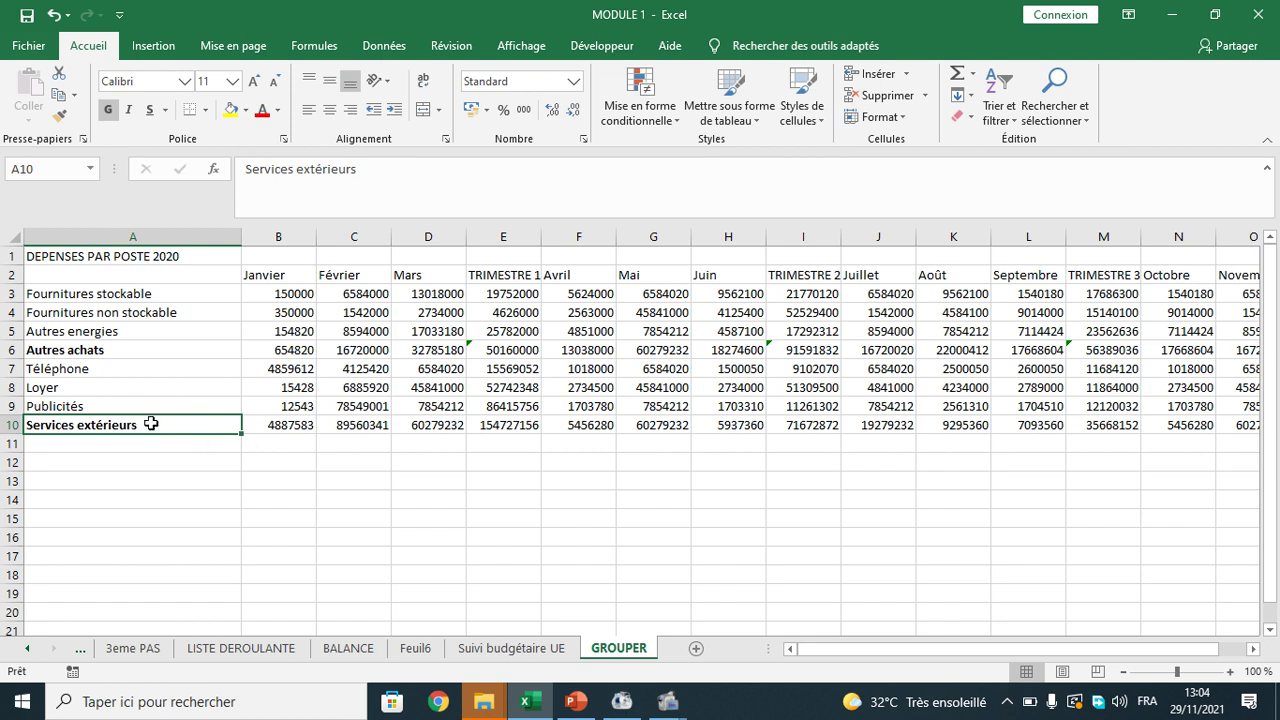
Make the entire Services extérieurs and Autres achats subtotal rows bold
click(12, 425)
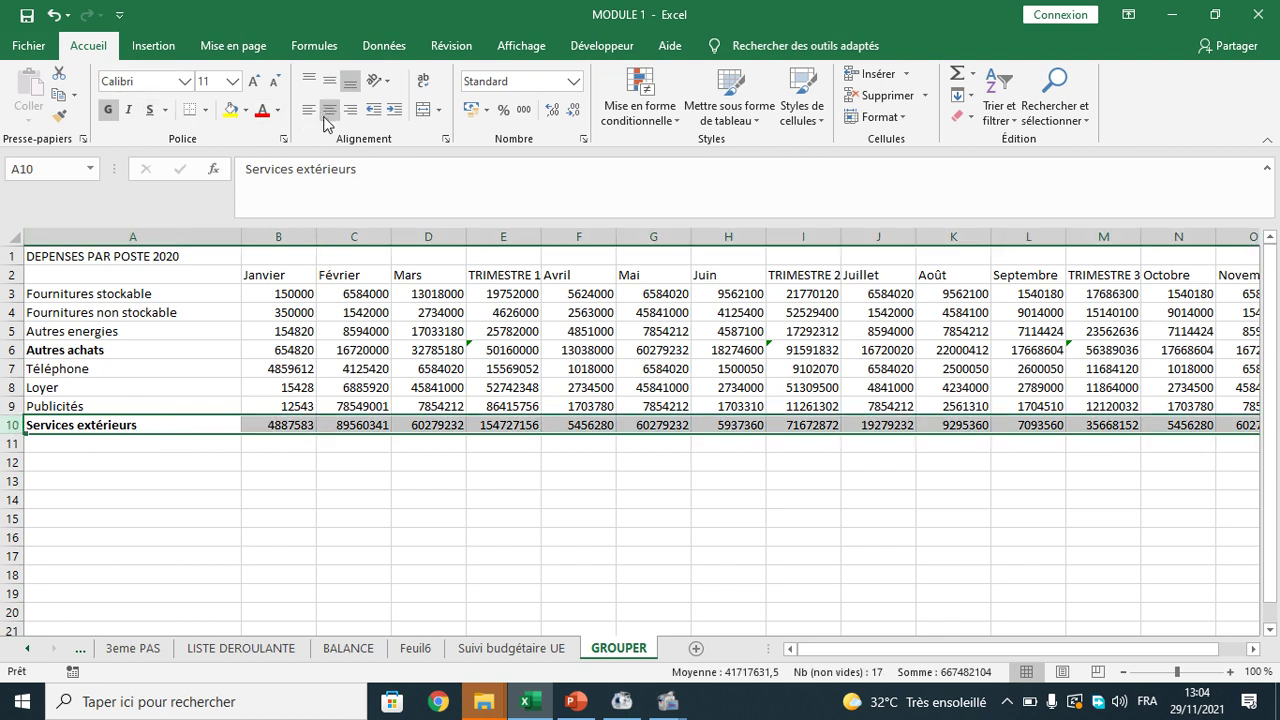
click(110, 114)
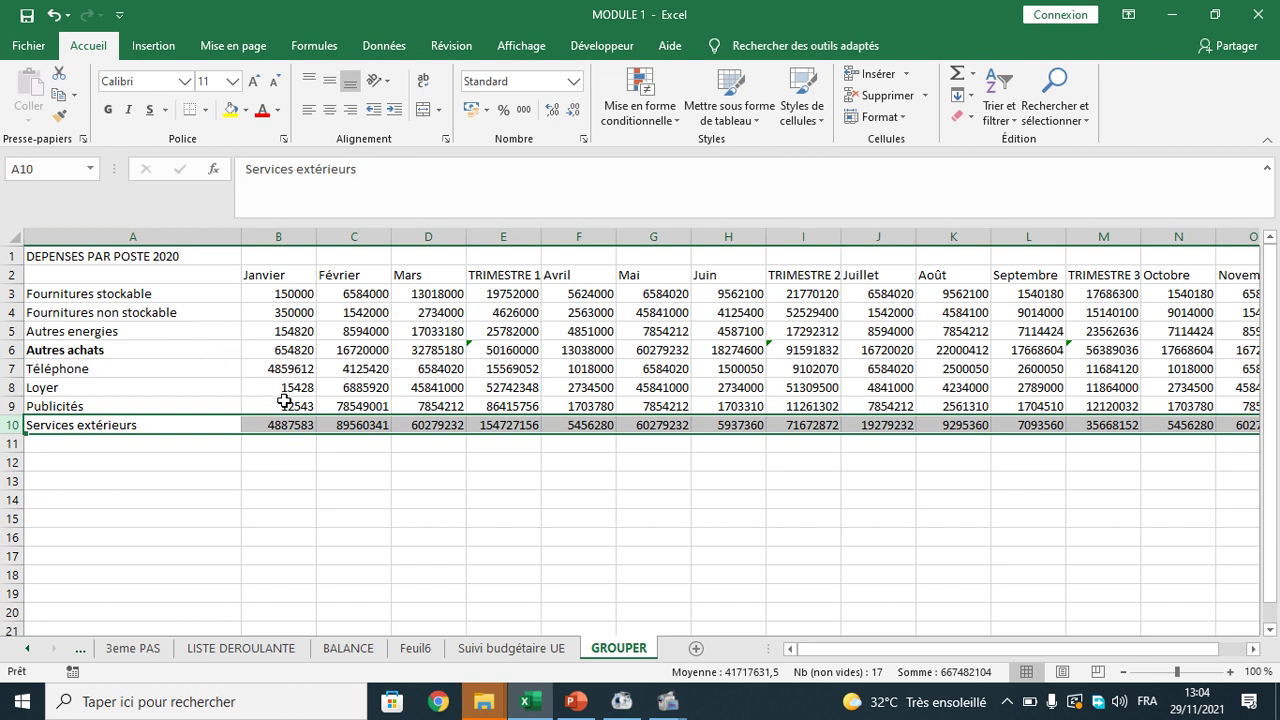
click(300, 440)
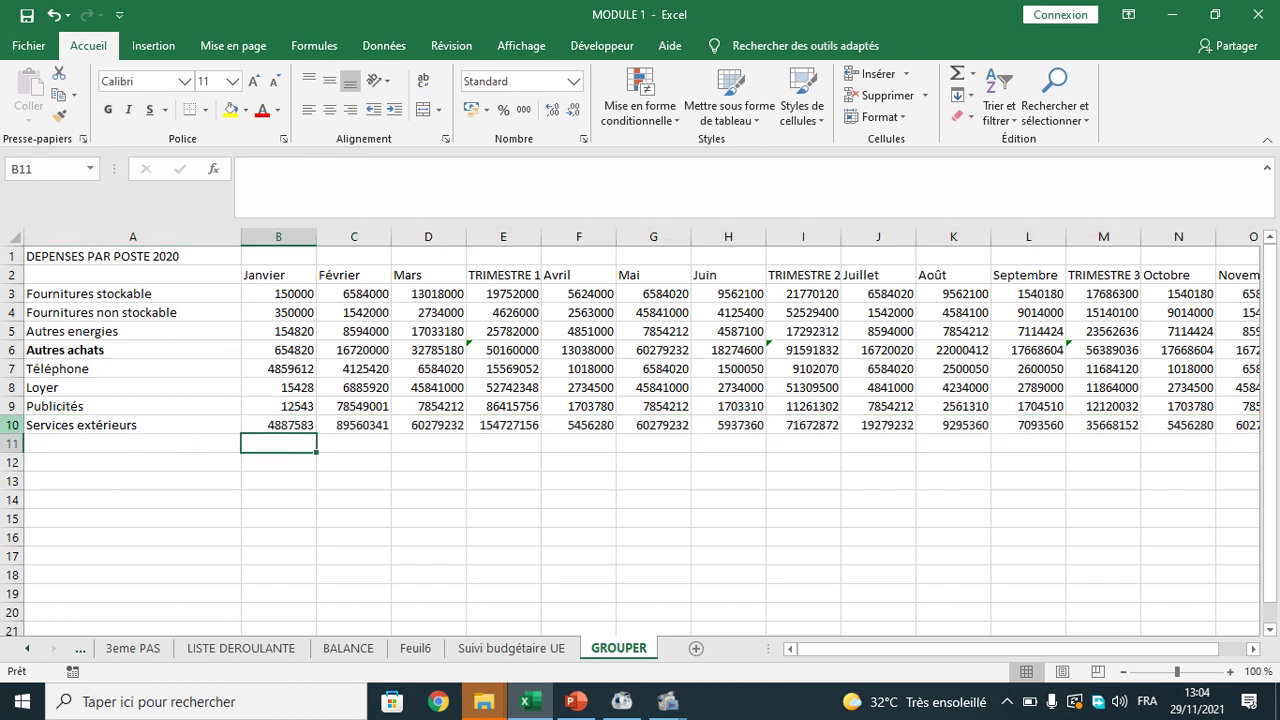
click(10, 425)
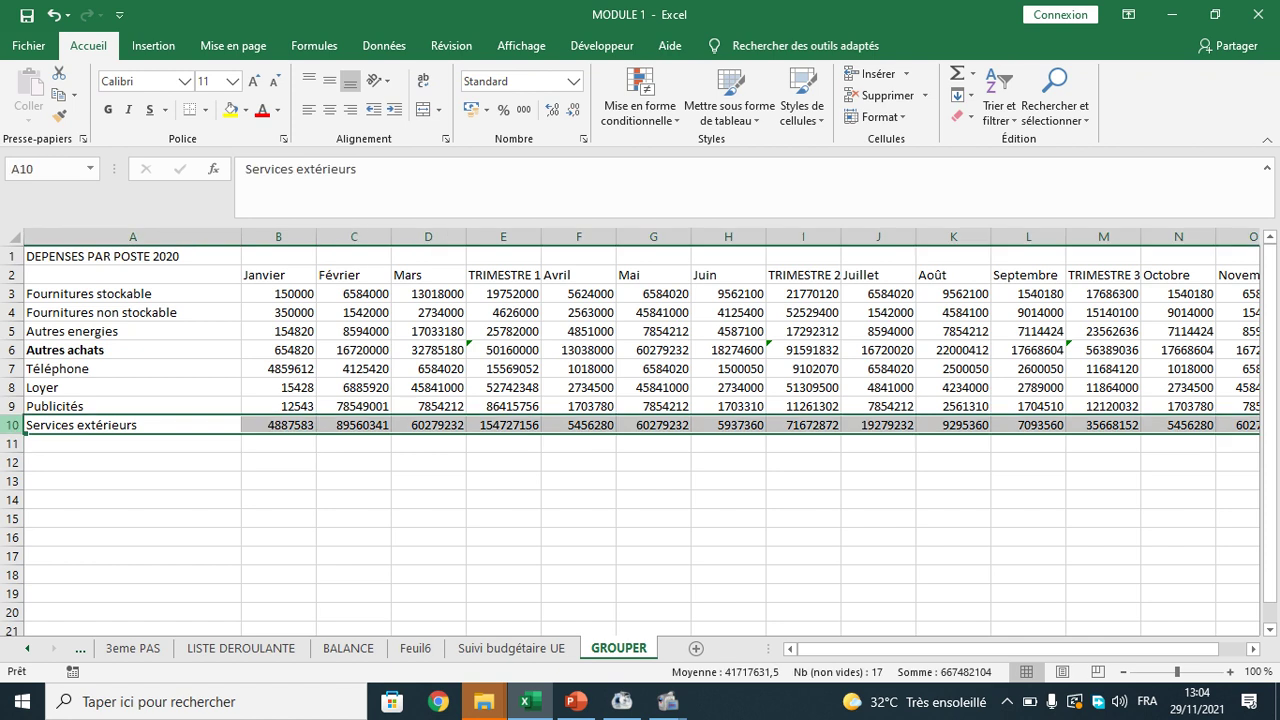
click(108, 110)
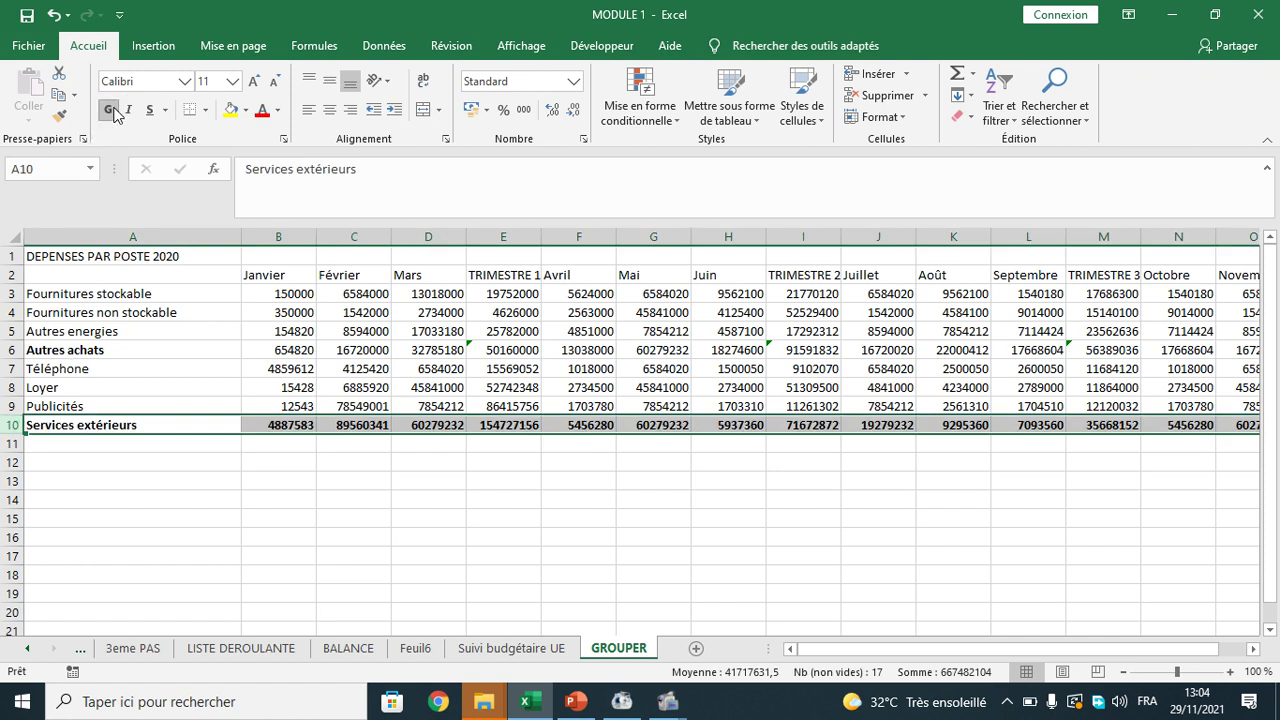
click(12, 350)
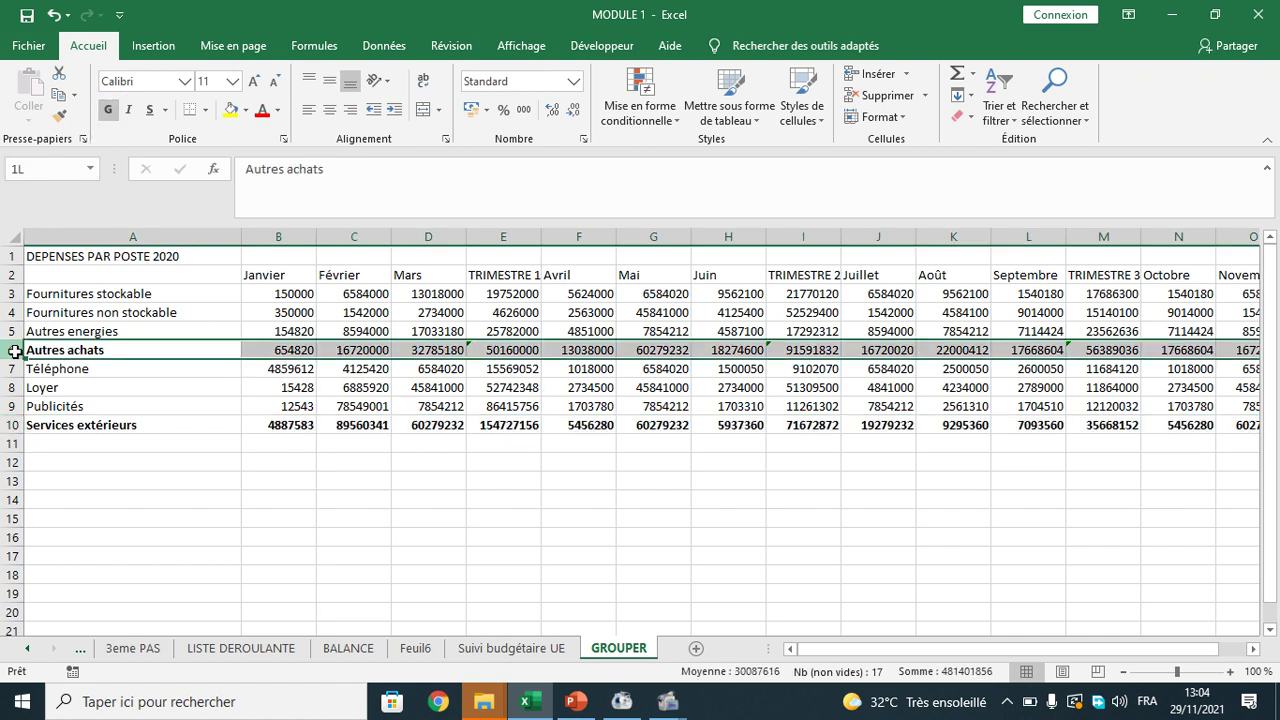
click(108, 111)
click(108, 112)
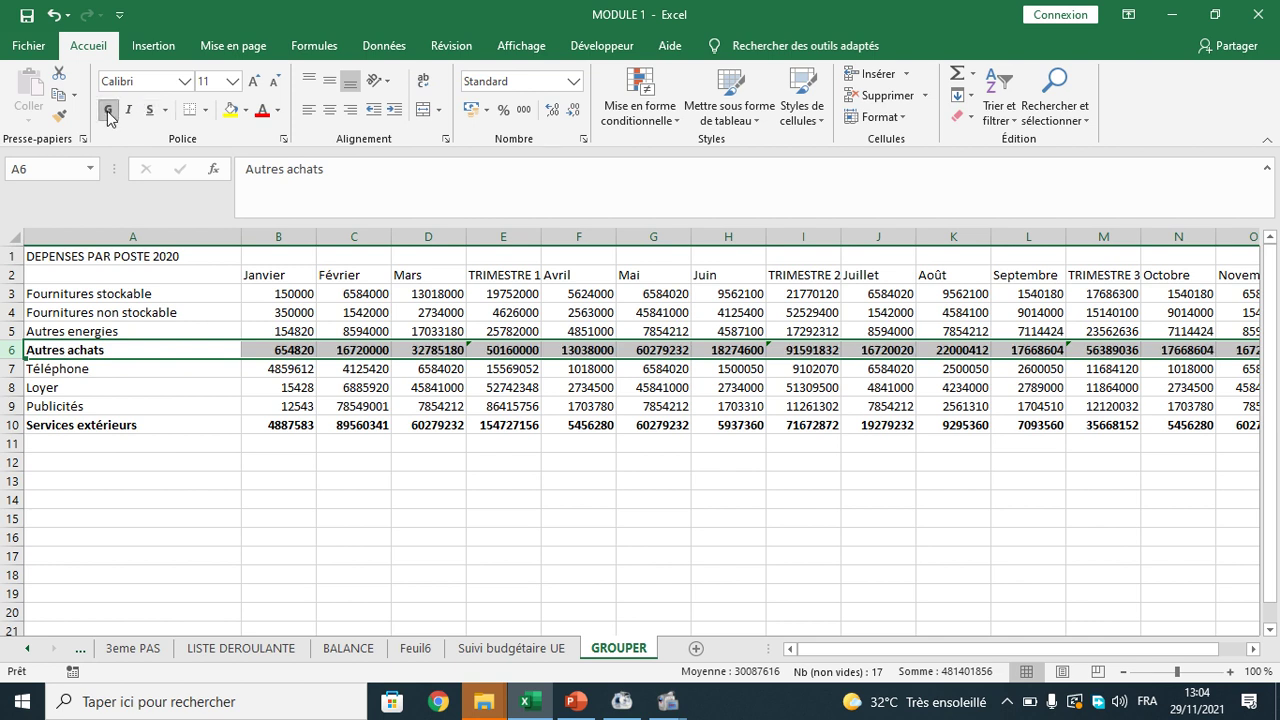
click(136, 440)
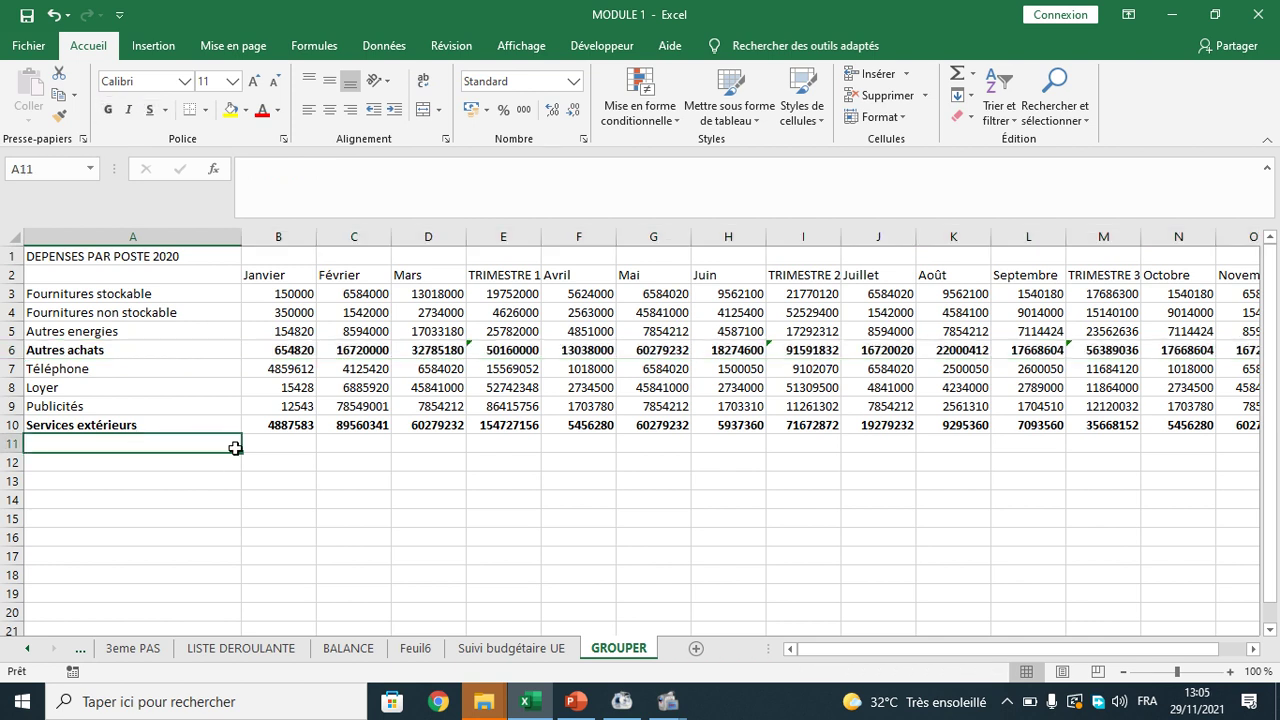
Make the four quarter total columns, TRIMESTRE 1 through TRIMESTRE 4, bold
click(503, 237)
click(108, 111)
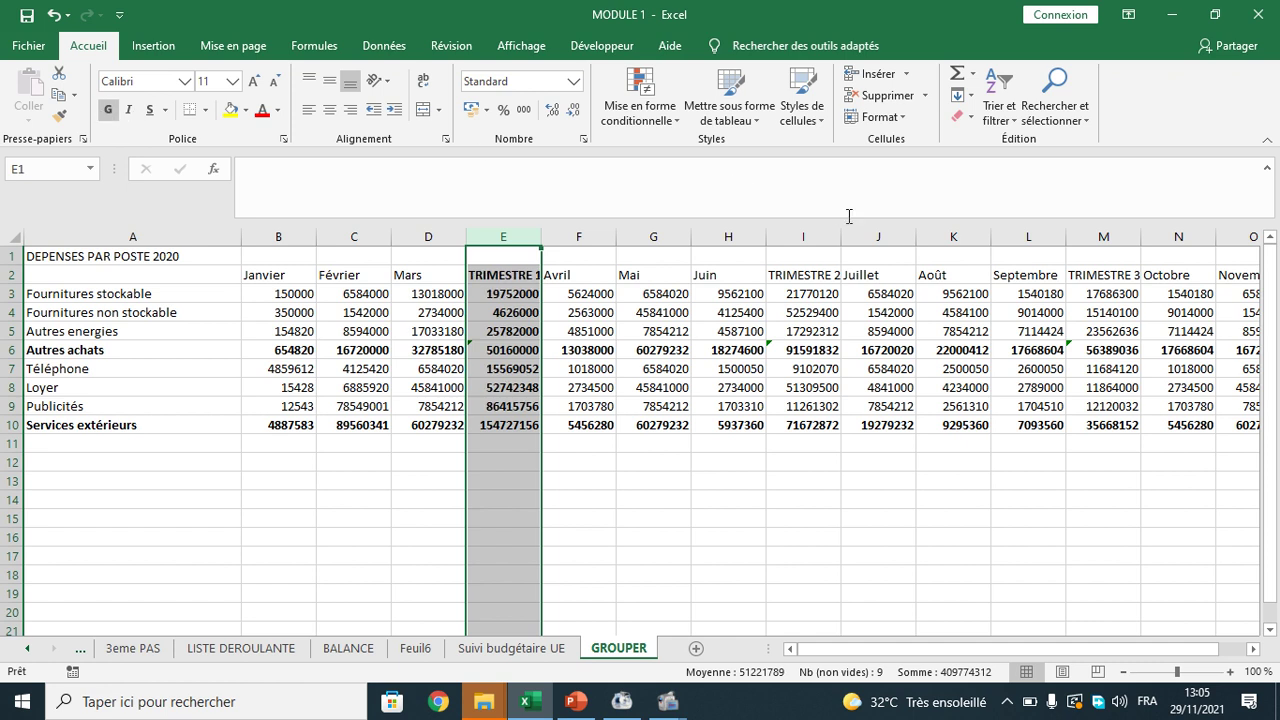
click(805, 235)
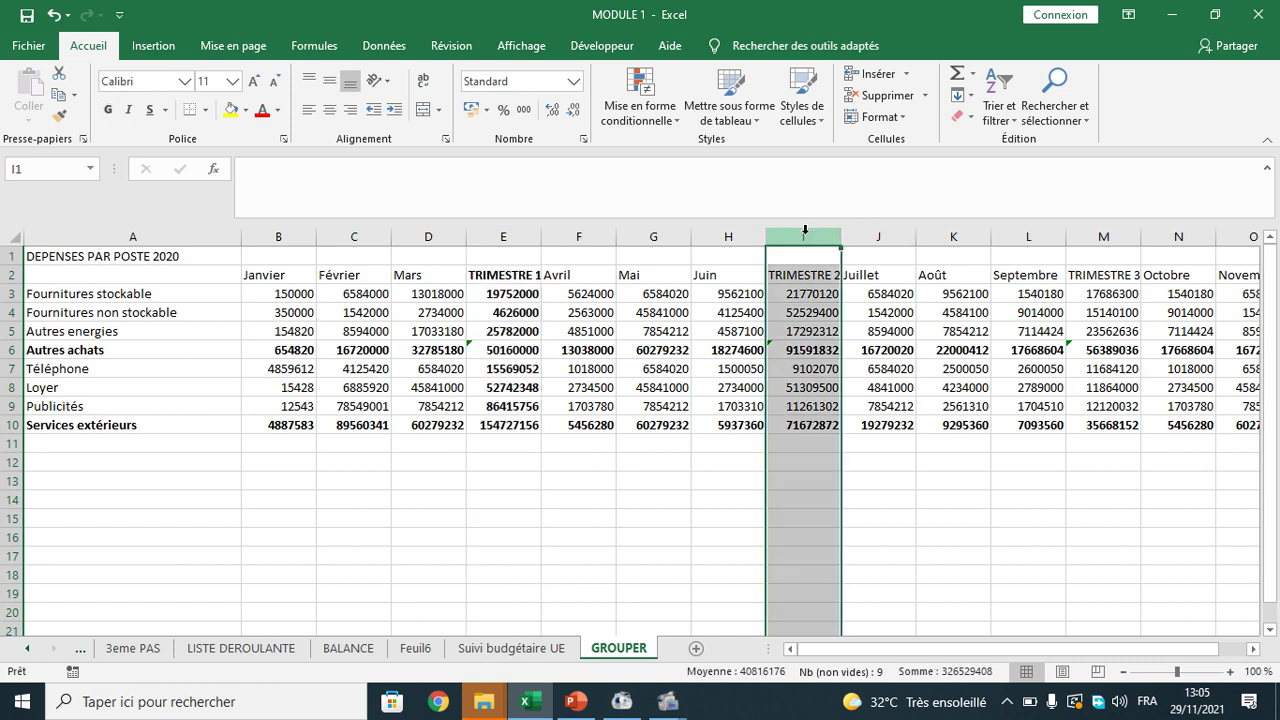
click(108, 111)
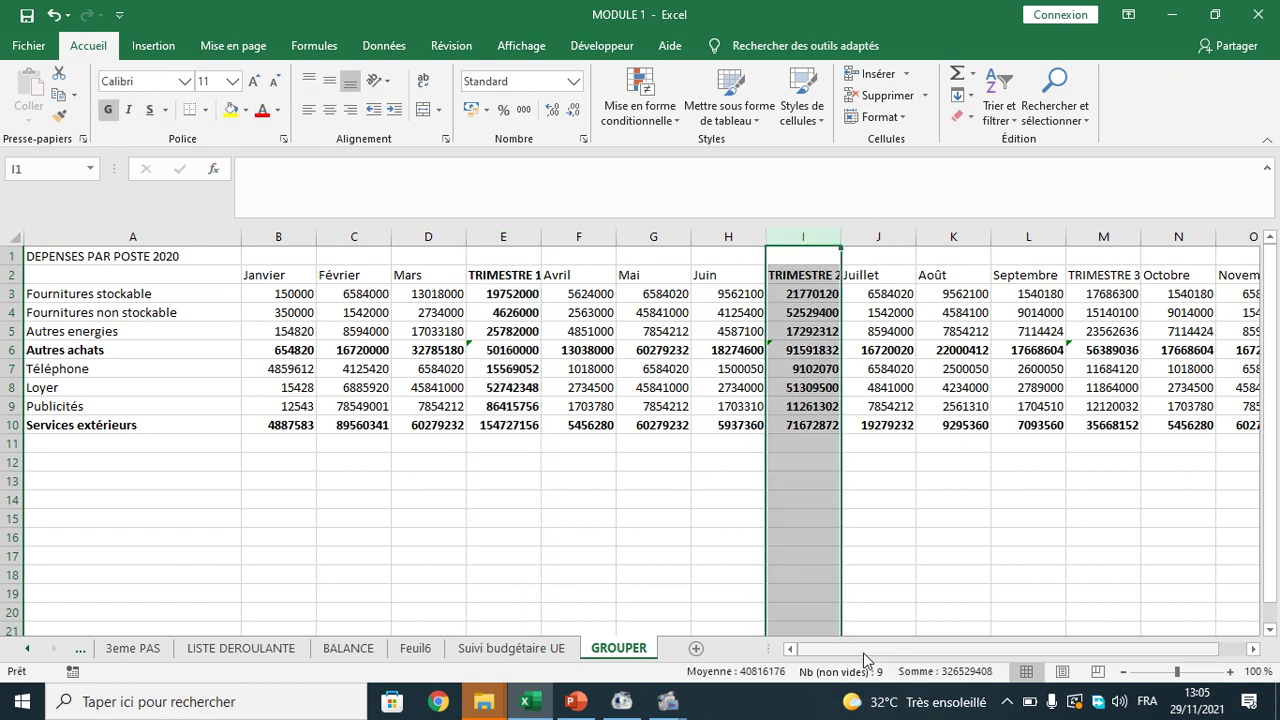
drag(870, 648, 912, 646)
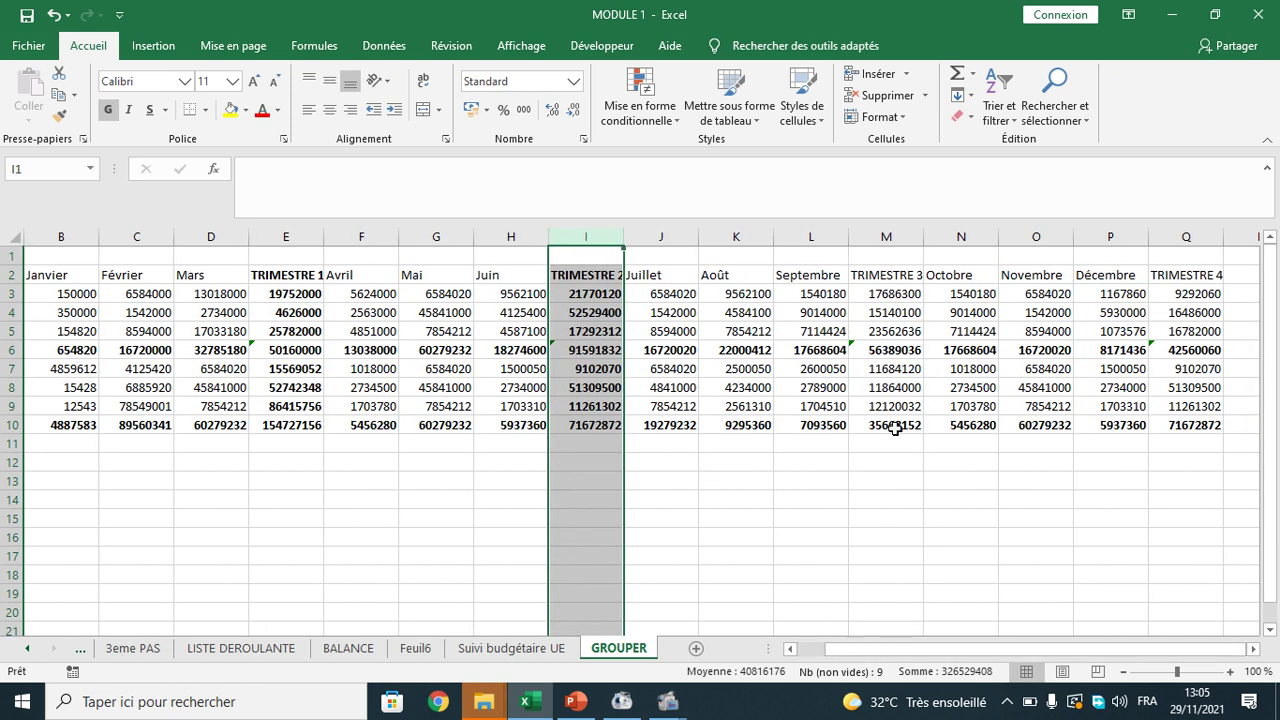
click(887, 236)
click(129, 111)
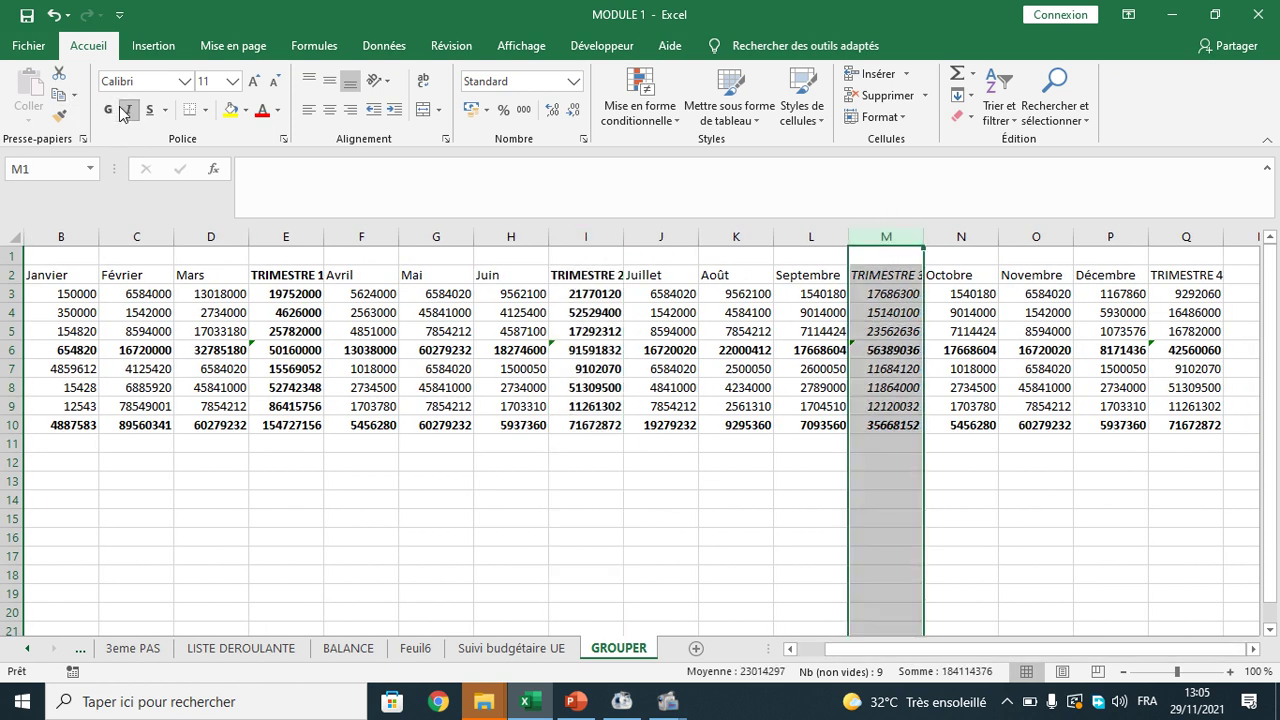
click(129, 111)
click(108, 109)
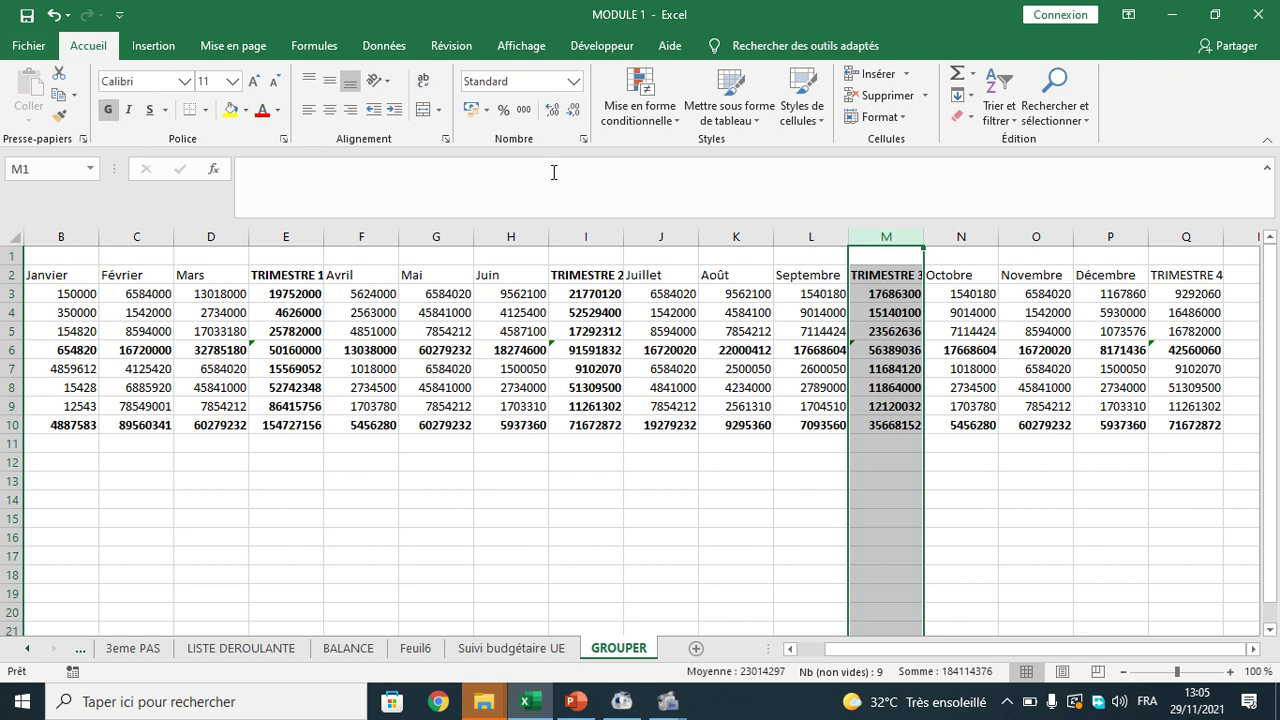
click(1187, 235)
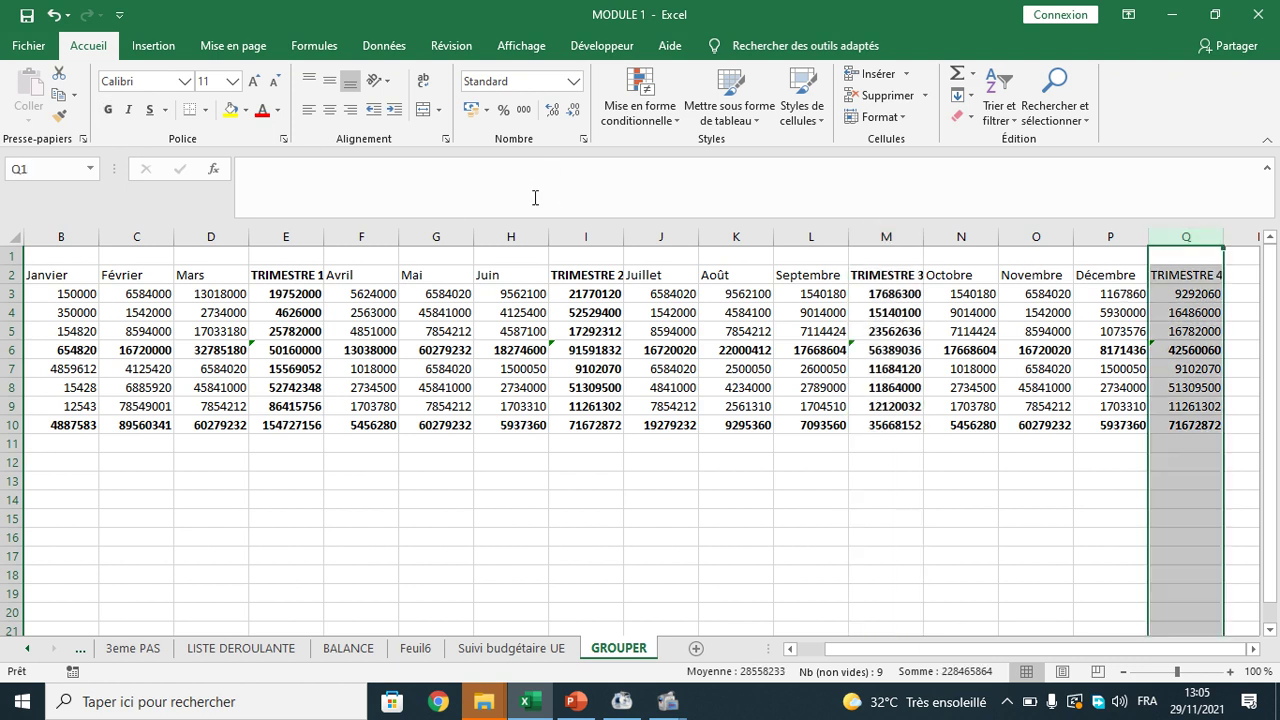
click(110, 112)
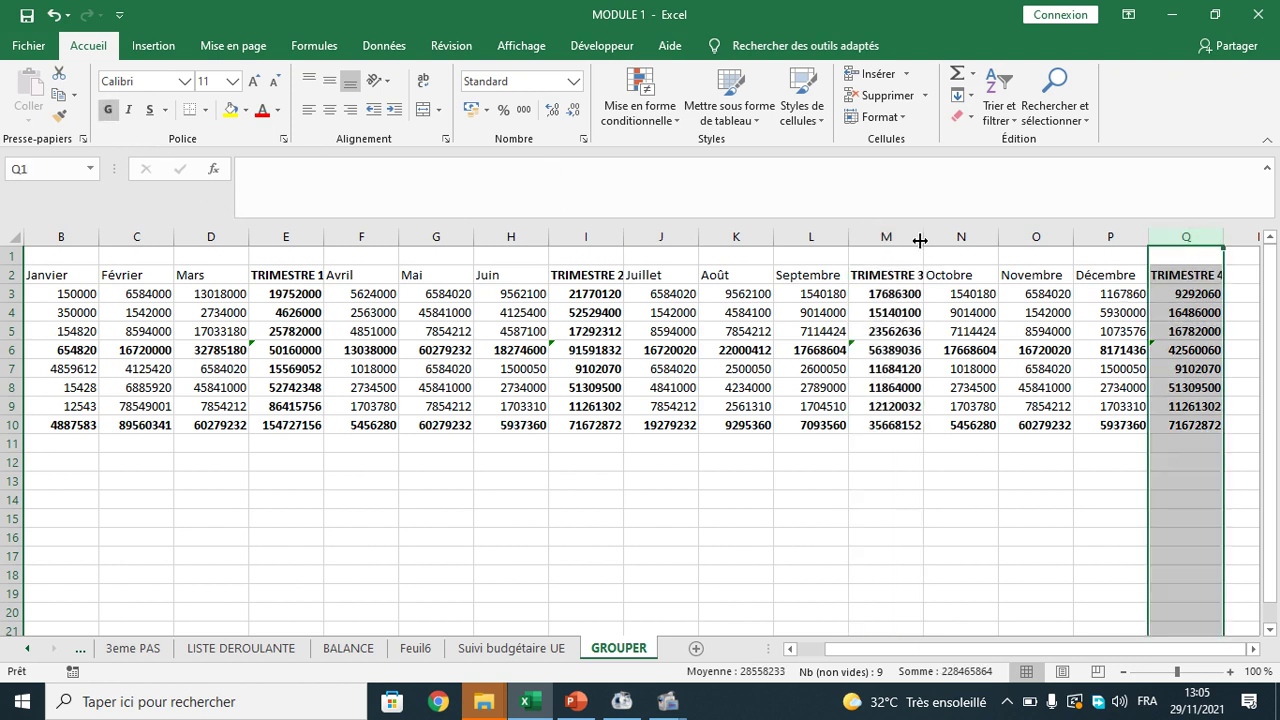
Widen the TRIMESTRE 3 and TRIMESTRE 2 columns slightly so their bold headings fit
drag(923, 237, 942, 239)
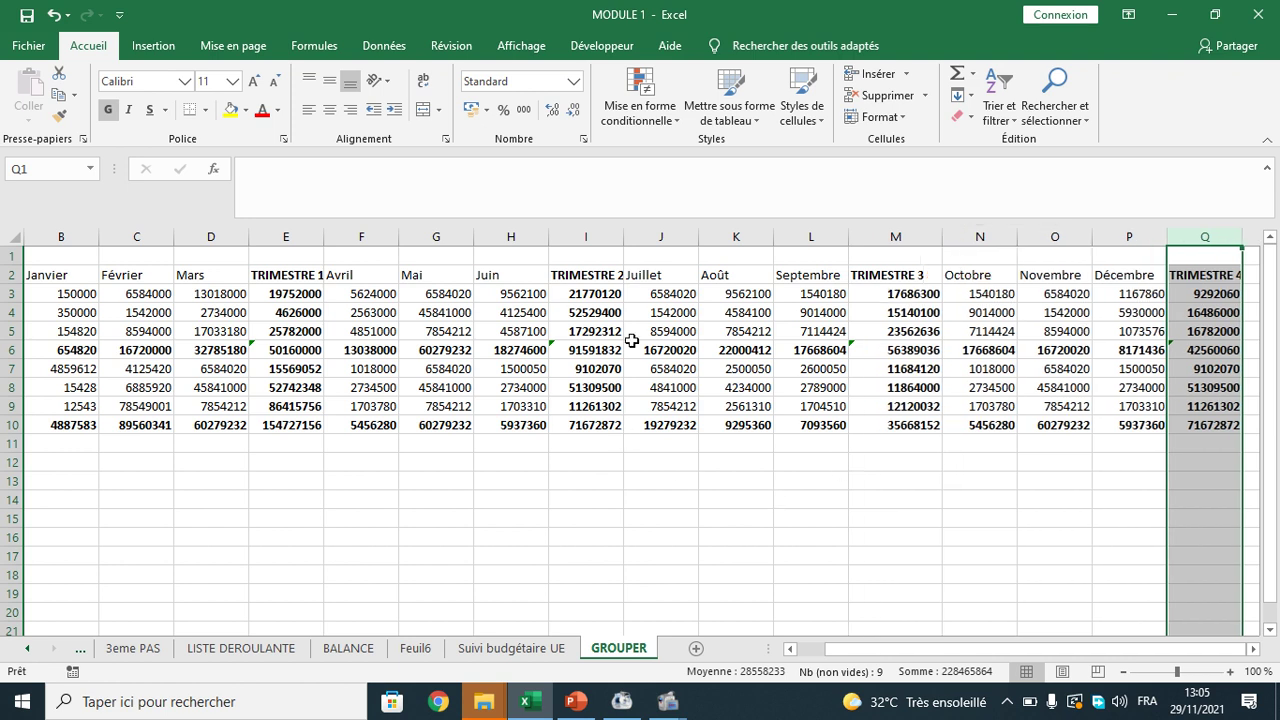
mouse_move(624, 236)
mouse_down()
mouse_move(660, 238)
mouse_move(632, 239)
mouse_up()
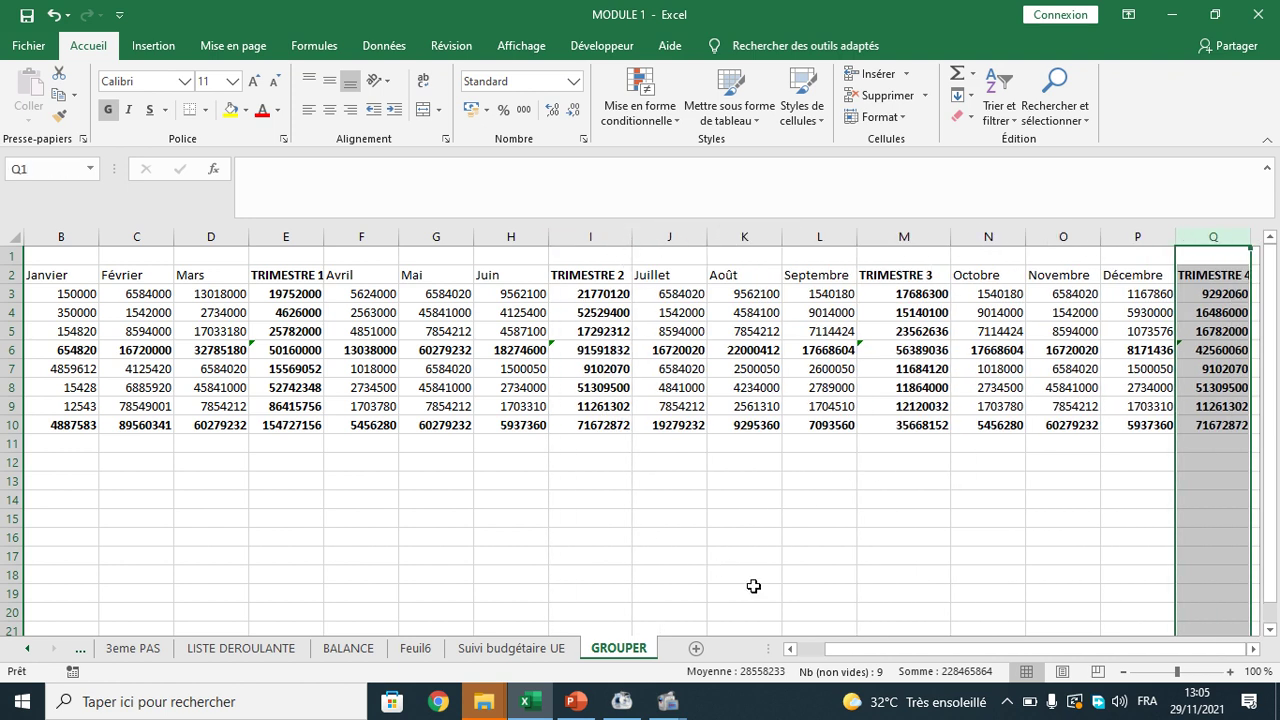
drag(837, 649, 727, 648)
click(329, 450)
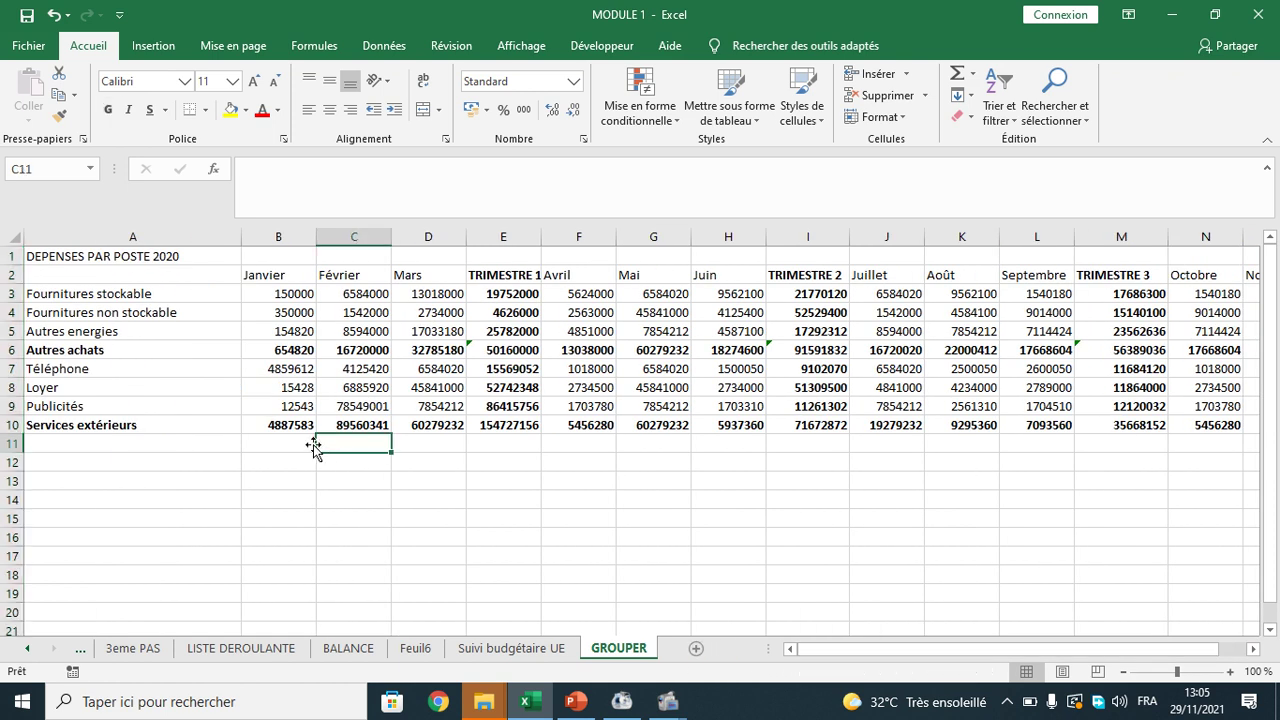
Examine the TRIMESTRE 1 total formula for Fournitures stockable and the Autres achats subtotal formulas for Janvier and Février
click(263, 278)
click(340, 276)
click(414, 290)
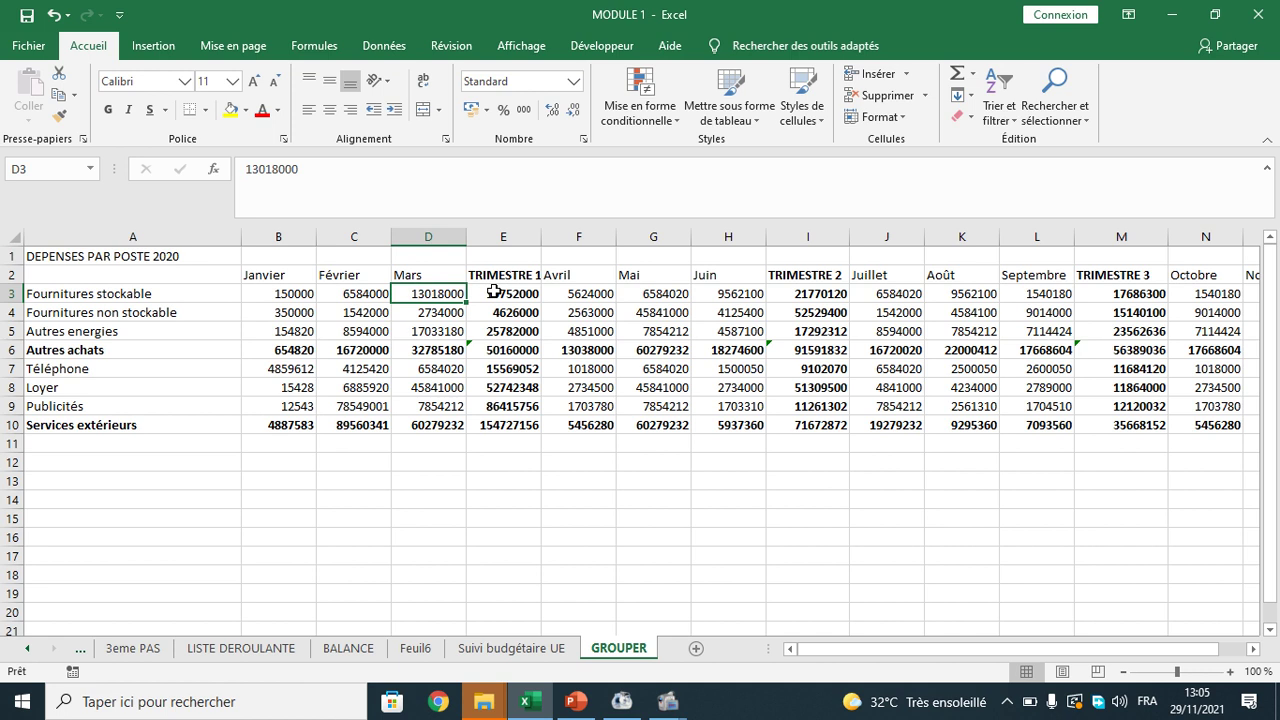
click(494, 293)
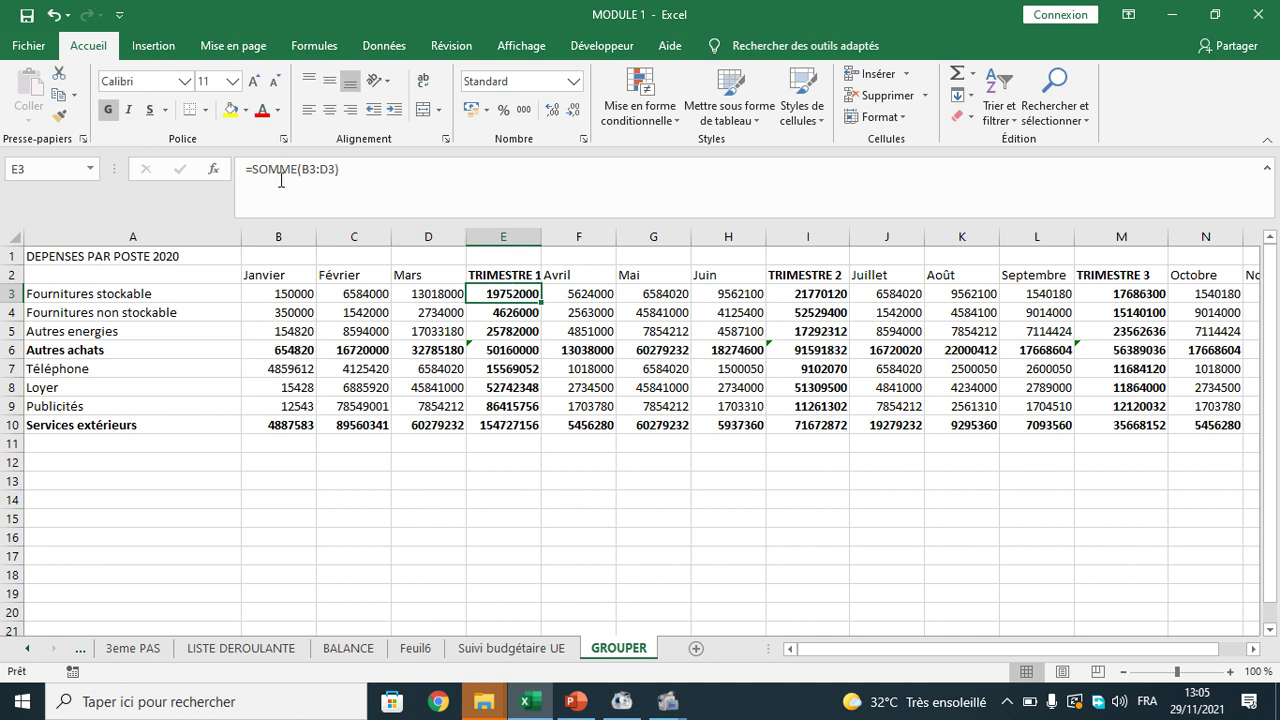
click(287, 352)
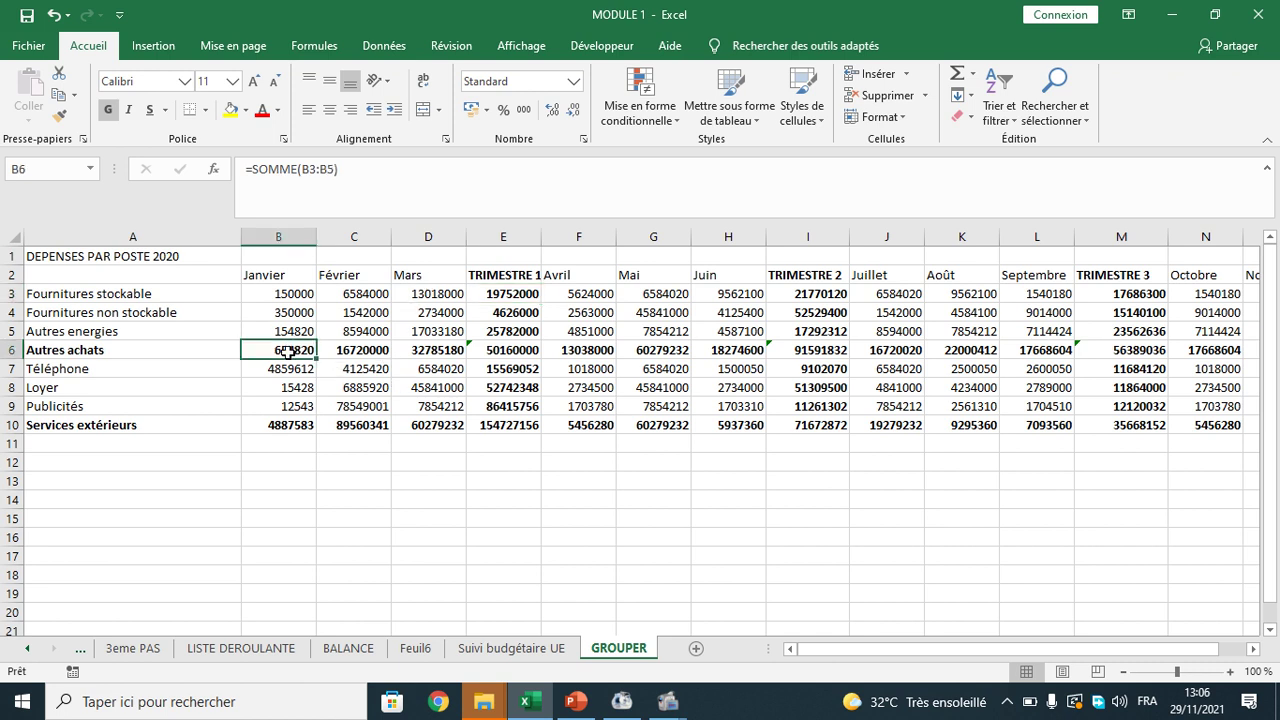
click(356, 355)
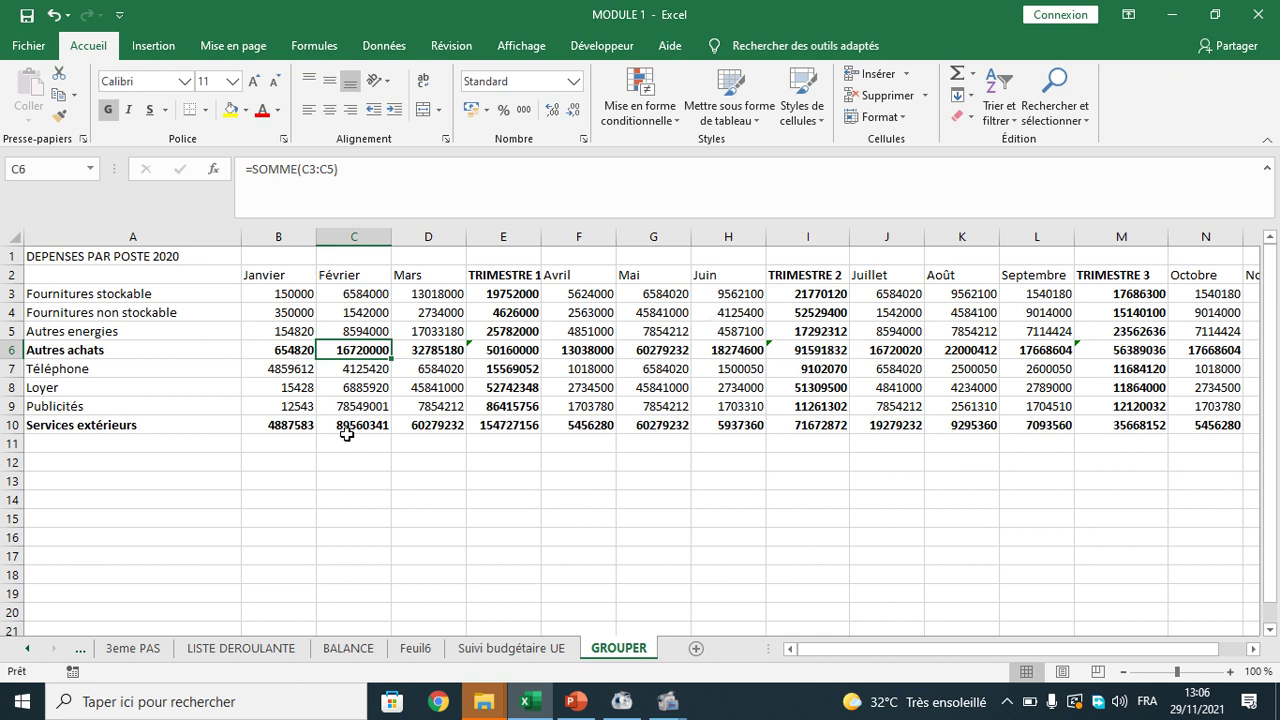
Examine the subtotal formulas across the Services extérieurs row, from Janvier through TRIMESTRE 4
click(278, 427)
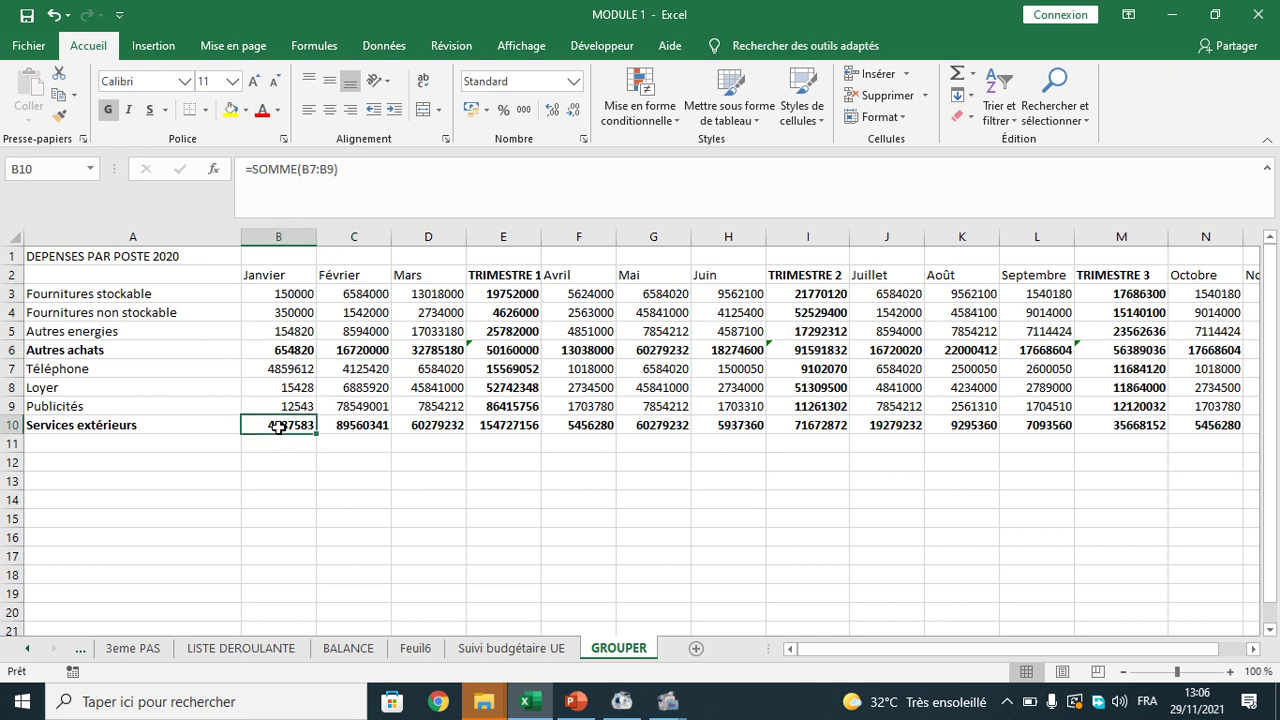
click(599, 366)
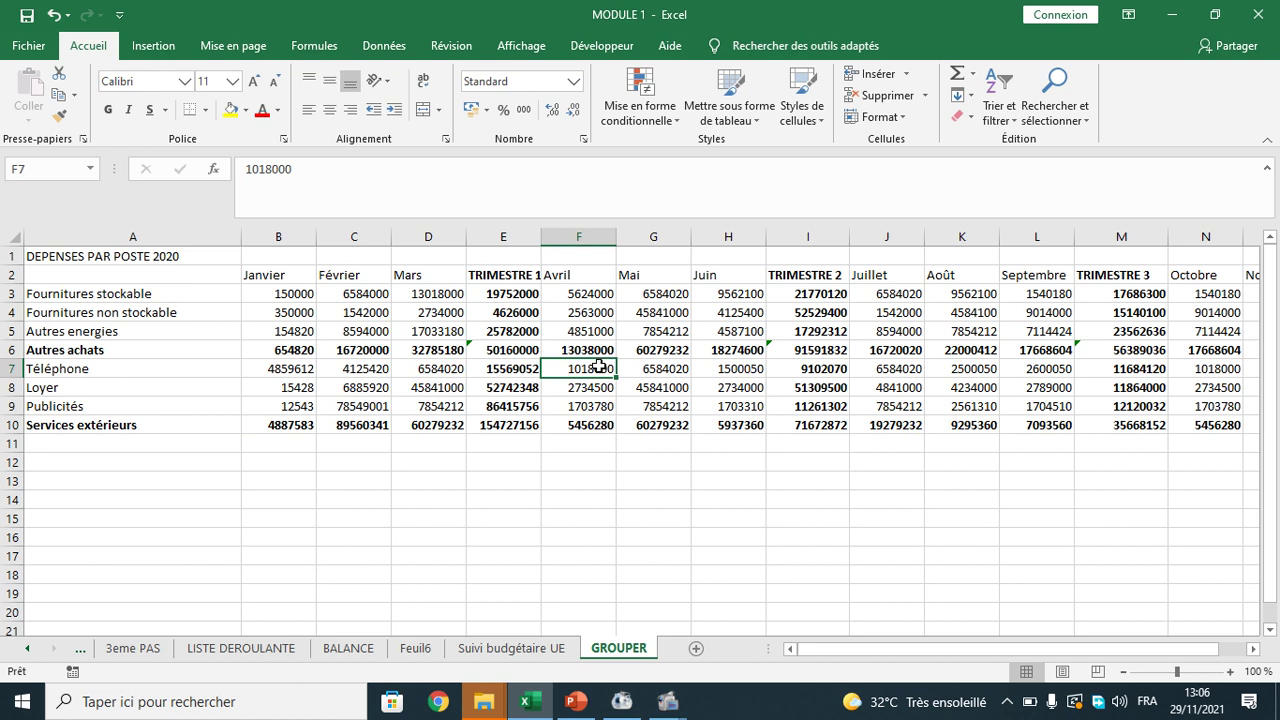
click(343, 424)
key(Right)
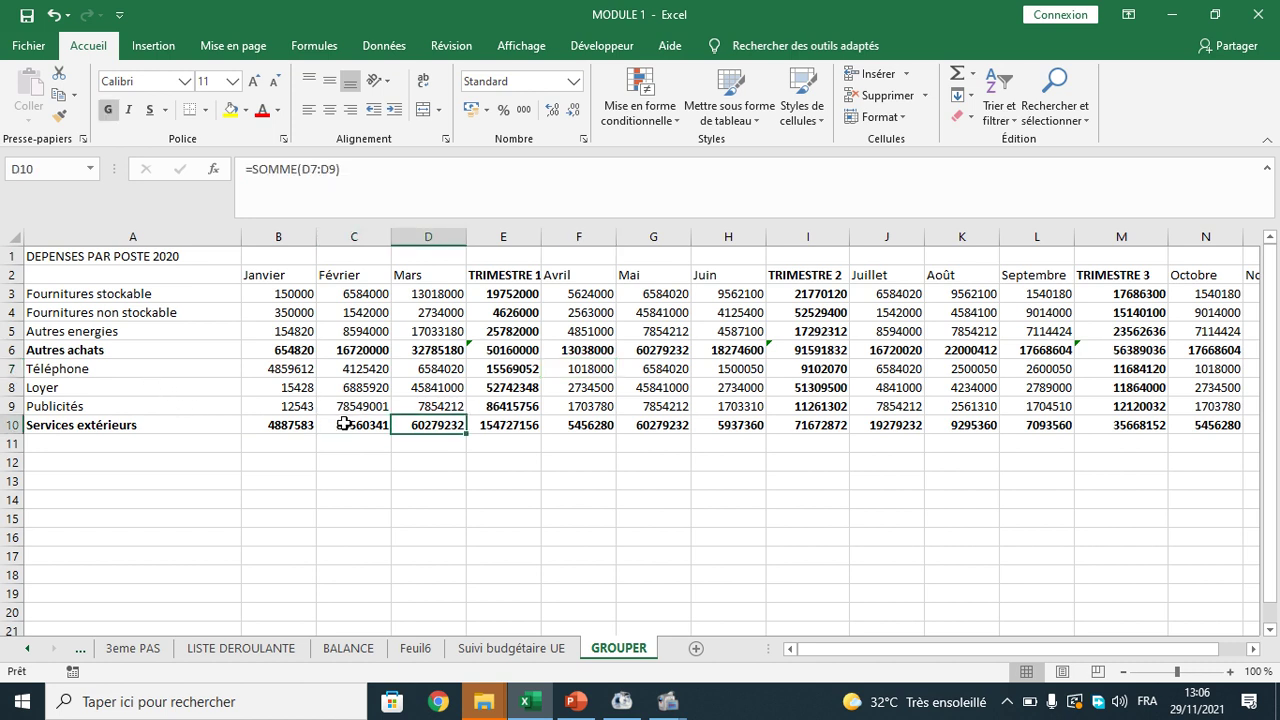
key(Right)
key(Right)
key(Right)
key(Right)
key(Right)
key(Right)
key(Right)
key(Right)
key(Right)
key(Right)
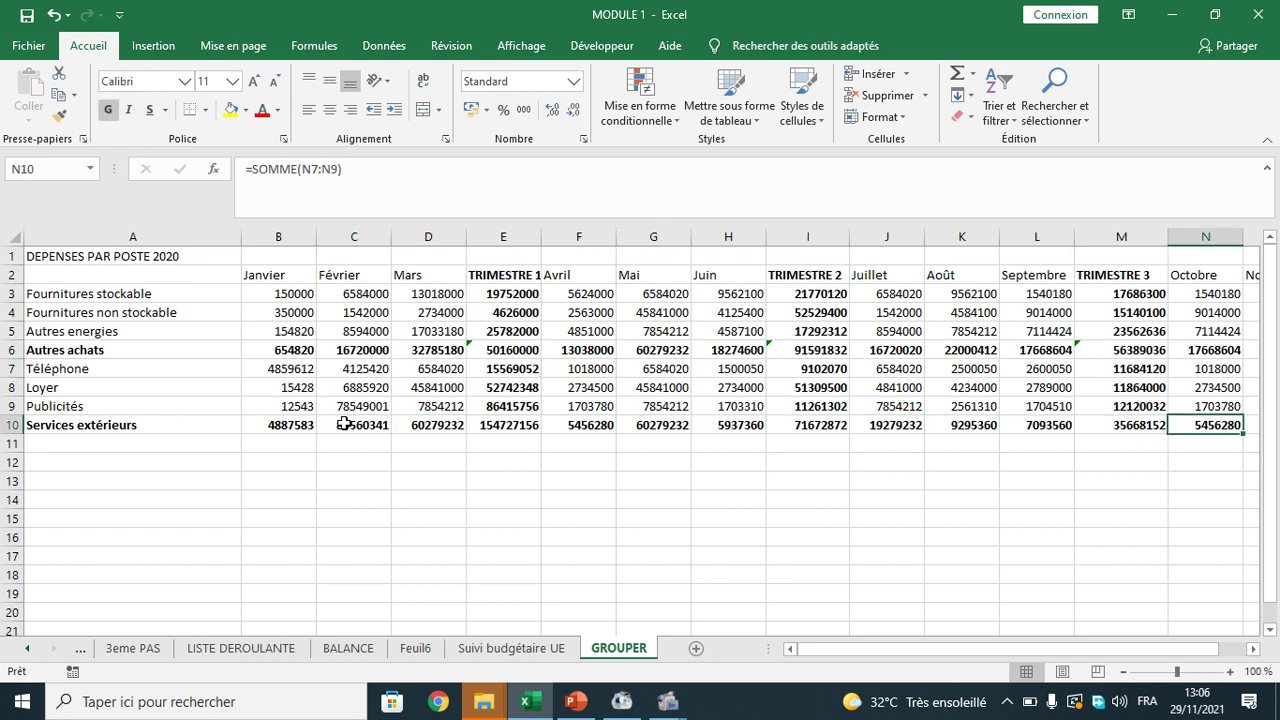
key(Right)
key(Right)
key(Right)
key(Right)
key(Right)
key(Right)
key(Right)
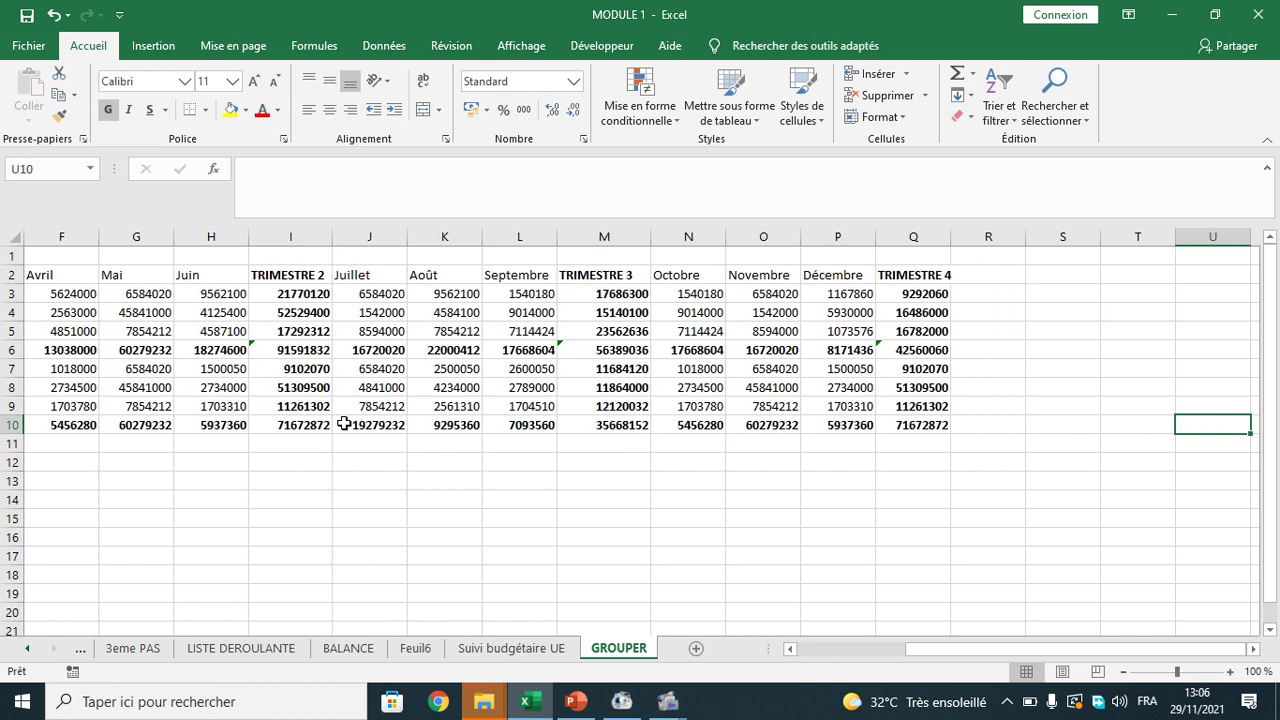
key(Left)
key(Left)
key(Left)
key(Left)
key(Left)
key(Left)
key(Left)
key(Left)
key(Left)
key(Left)
key(Left)
key(Left)
key(Left)
key(Left)
key(Left)
key(Left)
key(Left)
key(Left)
key(Left)
key(Left)
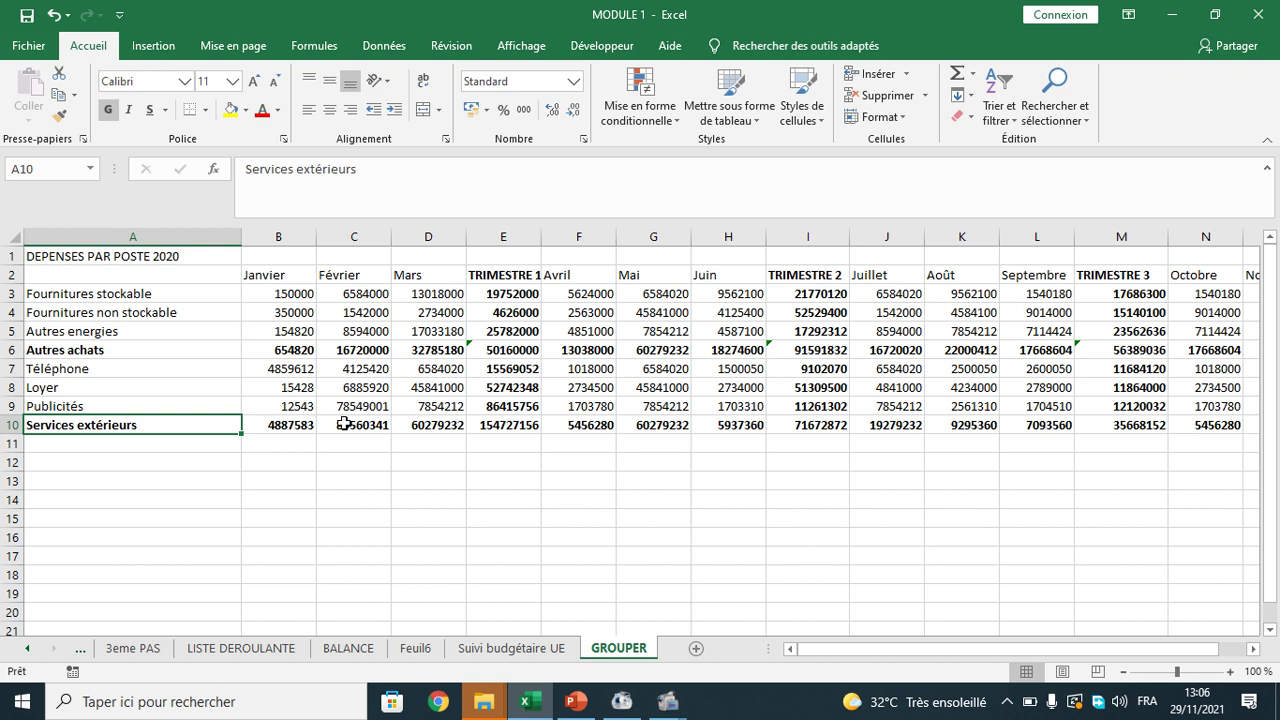
Group the expense table's rows and columns by creating an automatic outline (Plan automatique) from cell B1
click(245, 369)
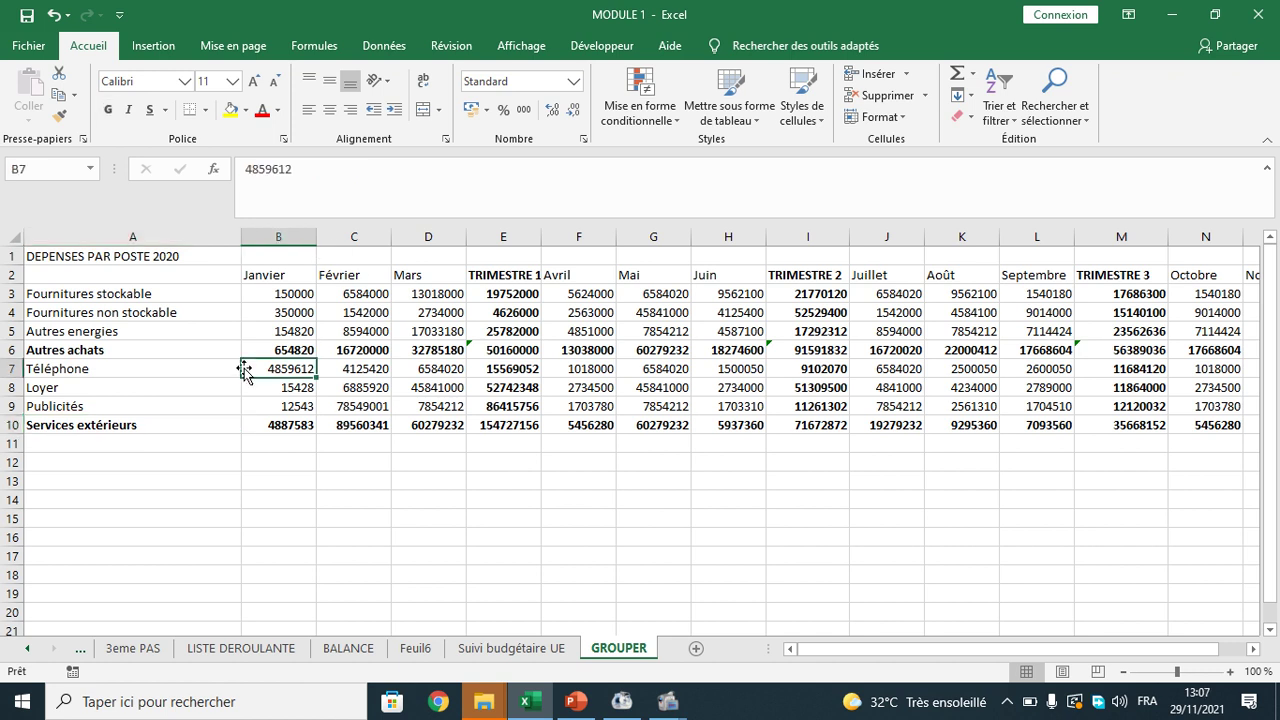
key(Up)
key(ctrl+Up)
key(ctrl+Up)
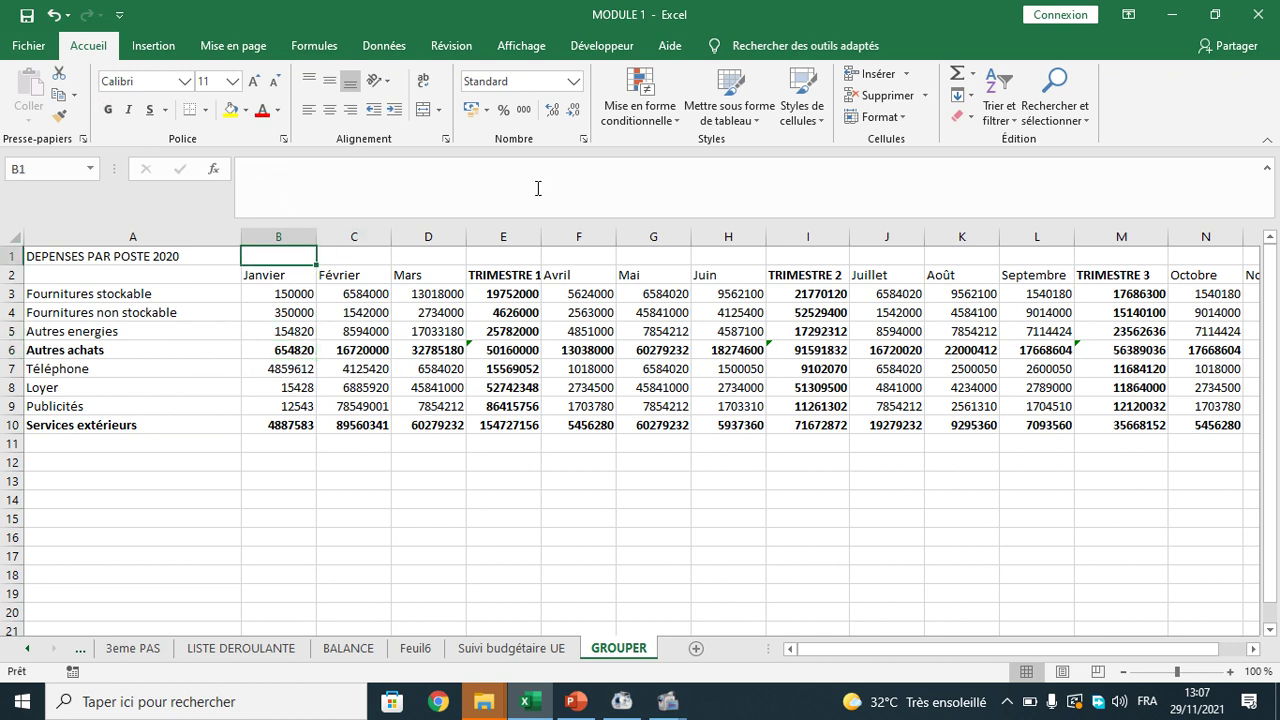
click(393, 48)
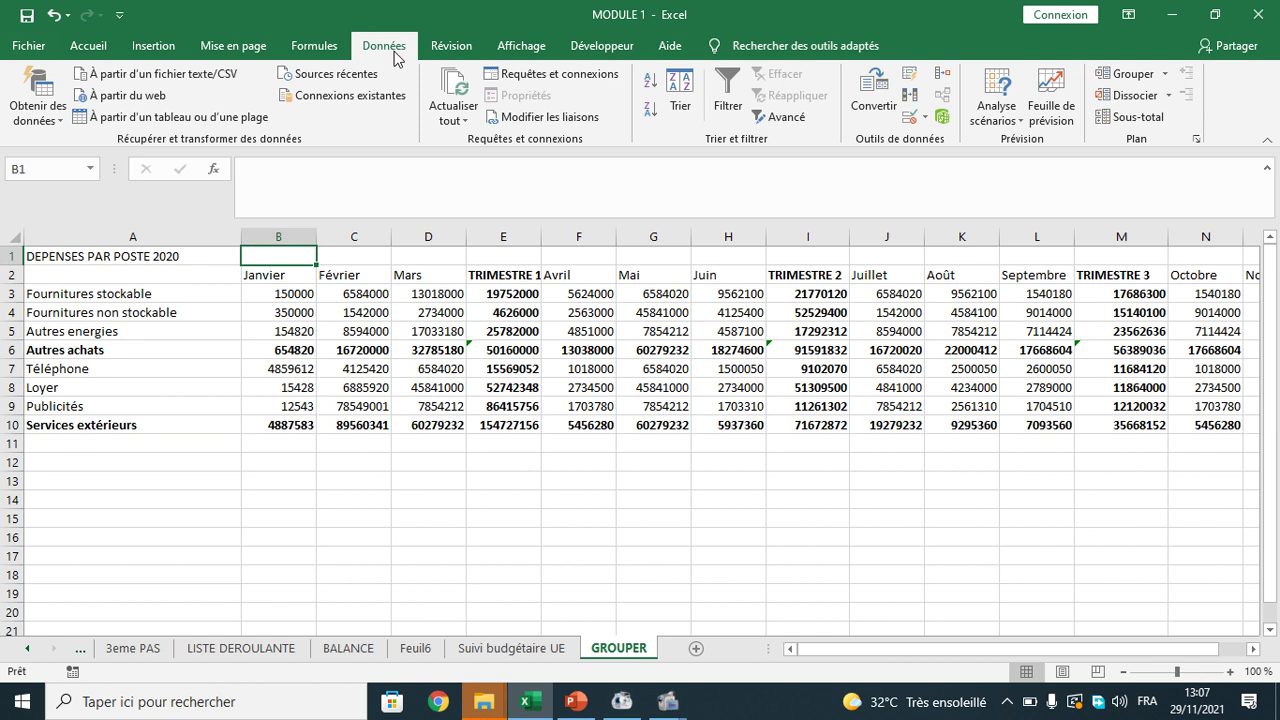
click(1165, 74)
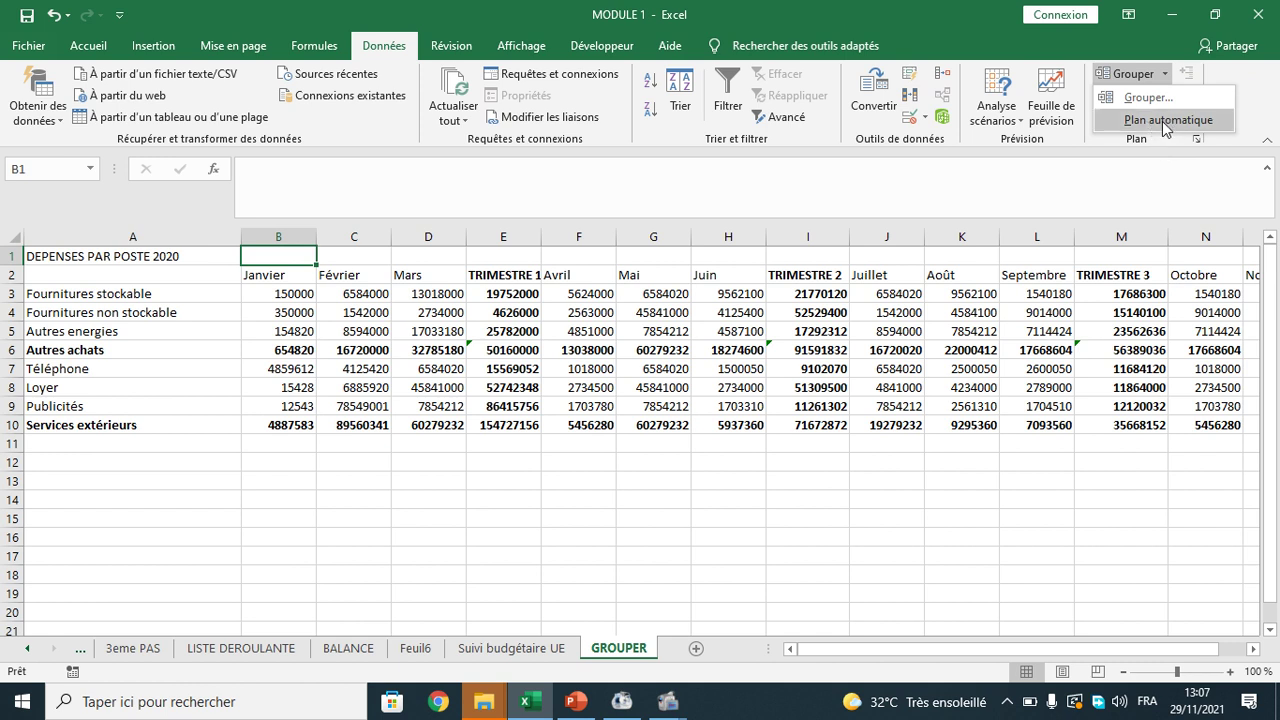
click(1165, 120)
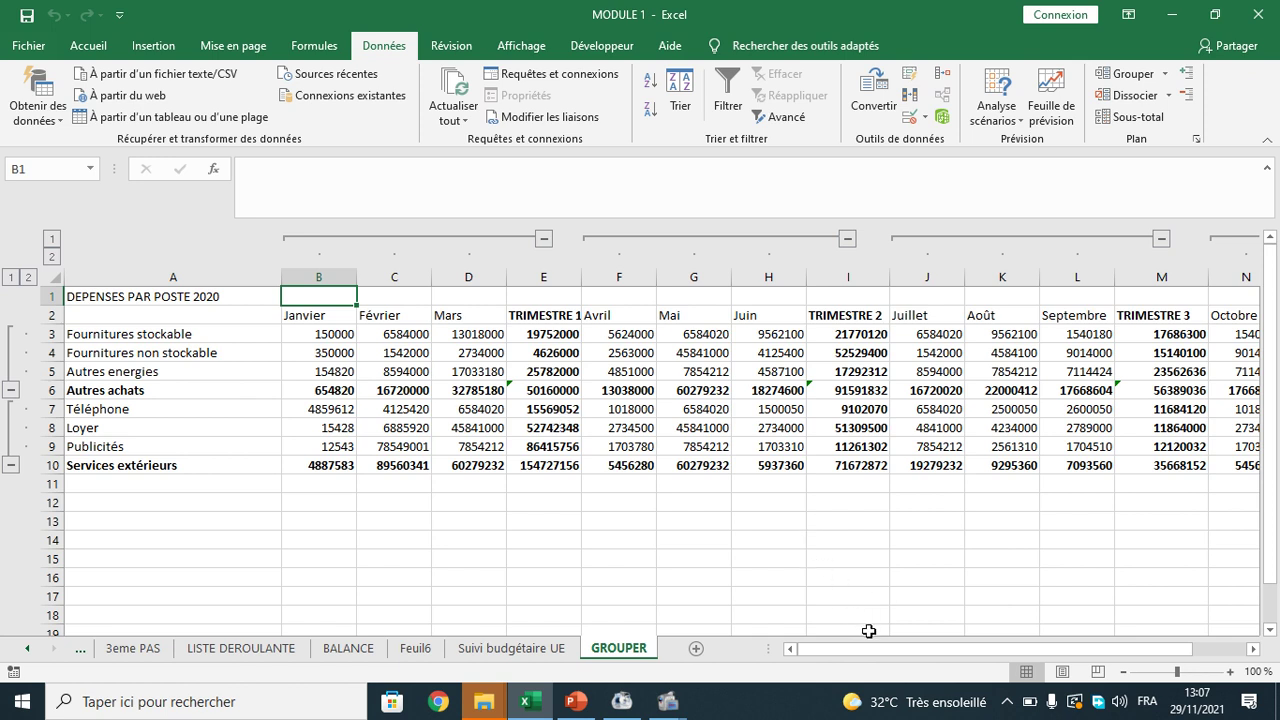
drag(868, 648, 895, 650)
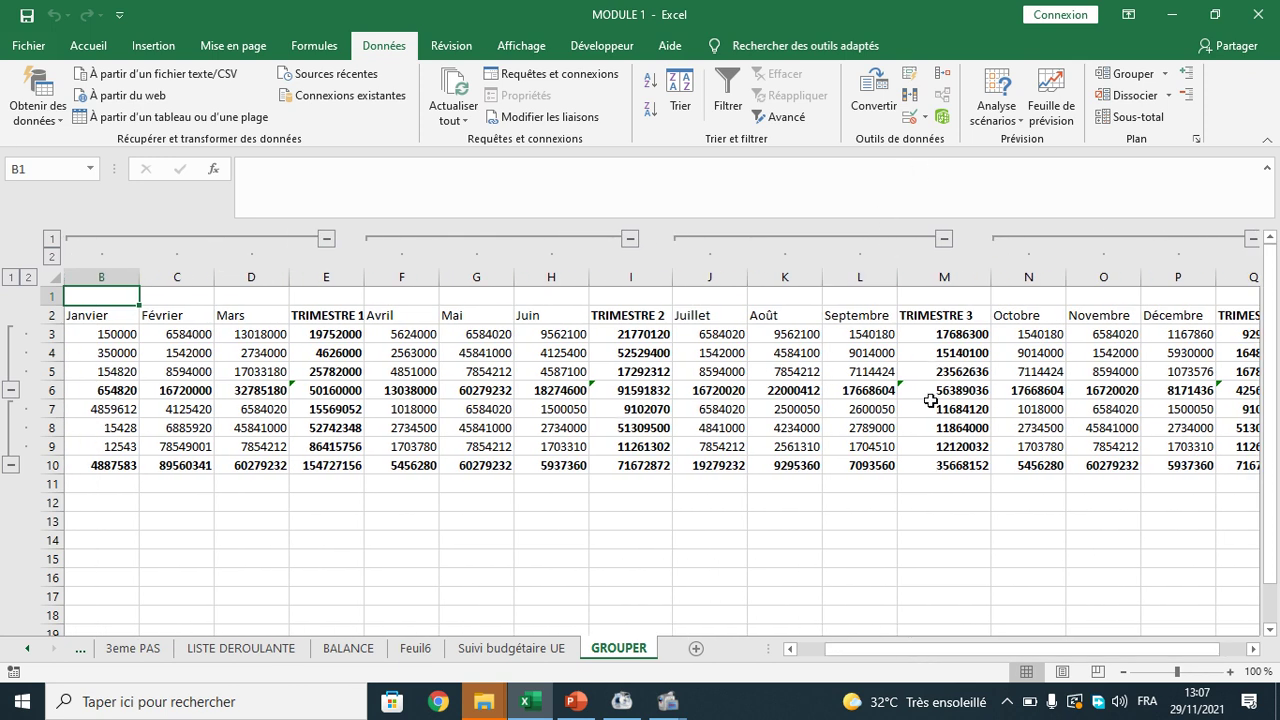
Collapse the outline's columns and rows to level 1, and expand both back to level 2
drag(1003, 648, 812, 648)
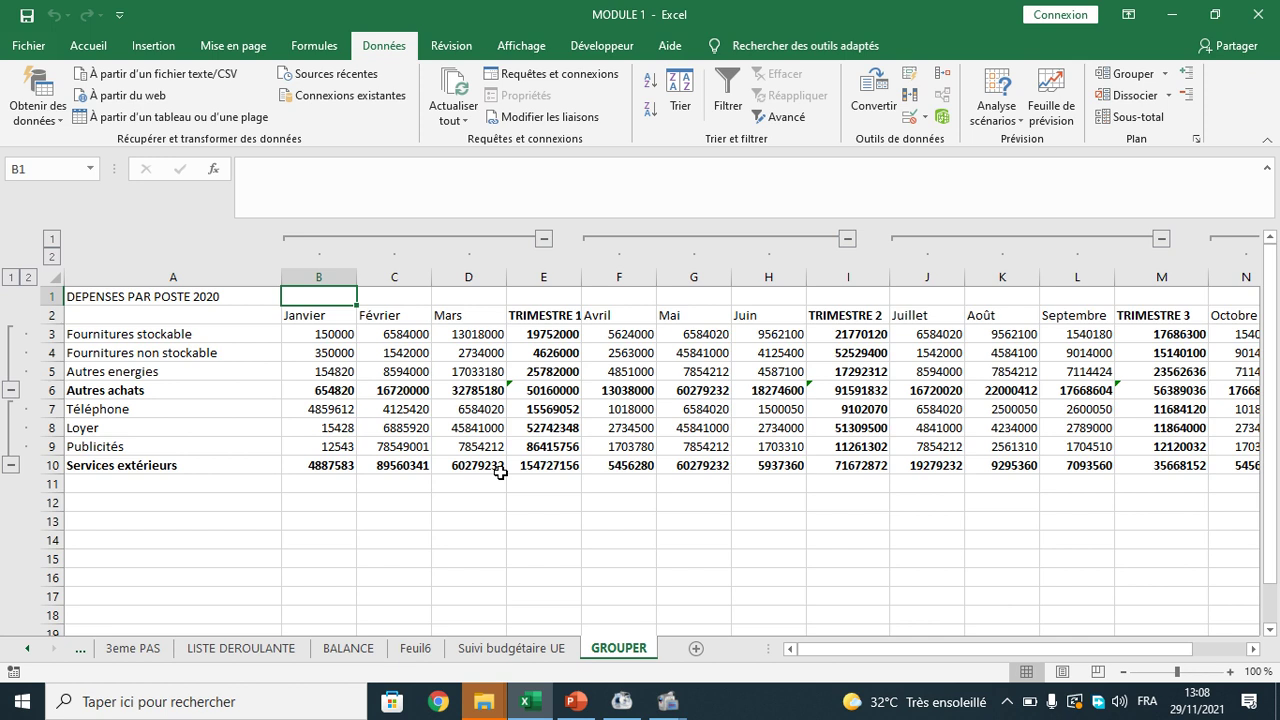
click(51, 239)
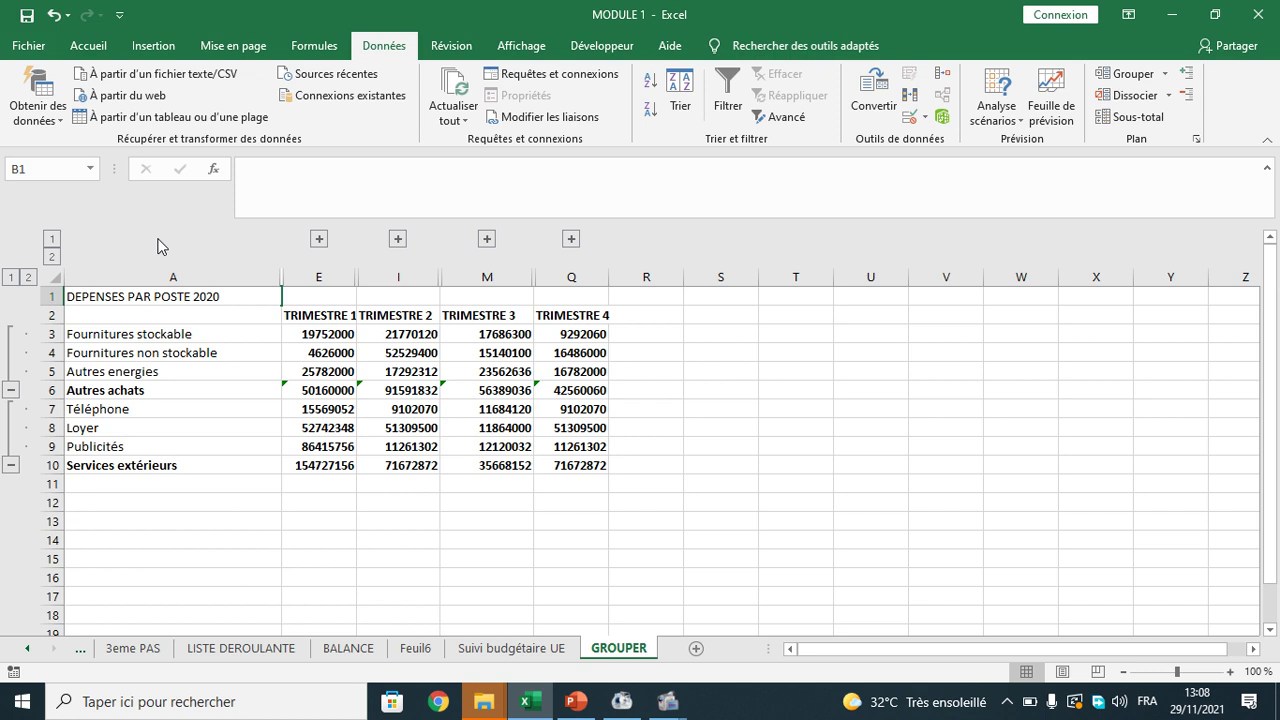
click(11, 277)
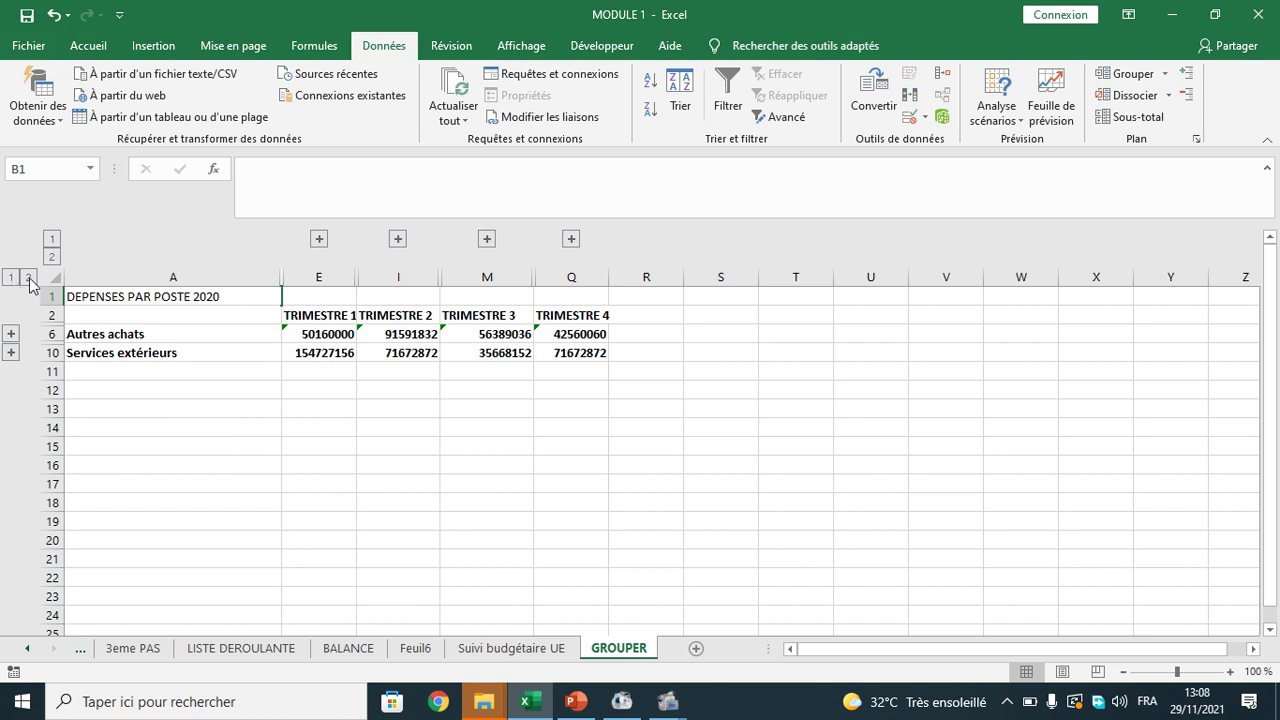
click(29, 277)
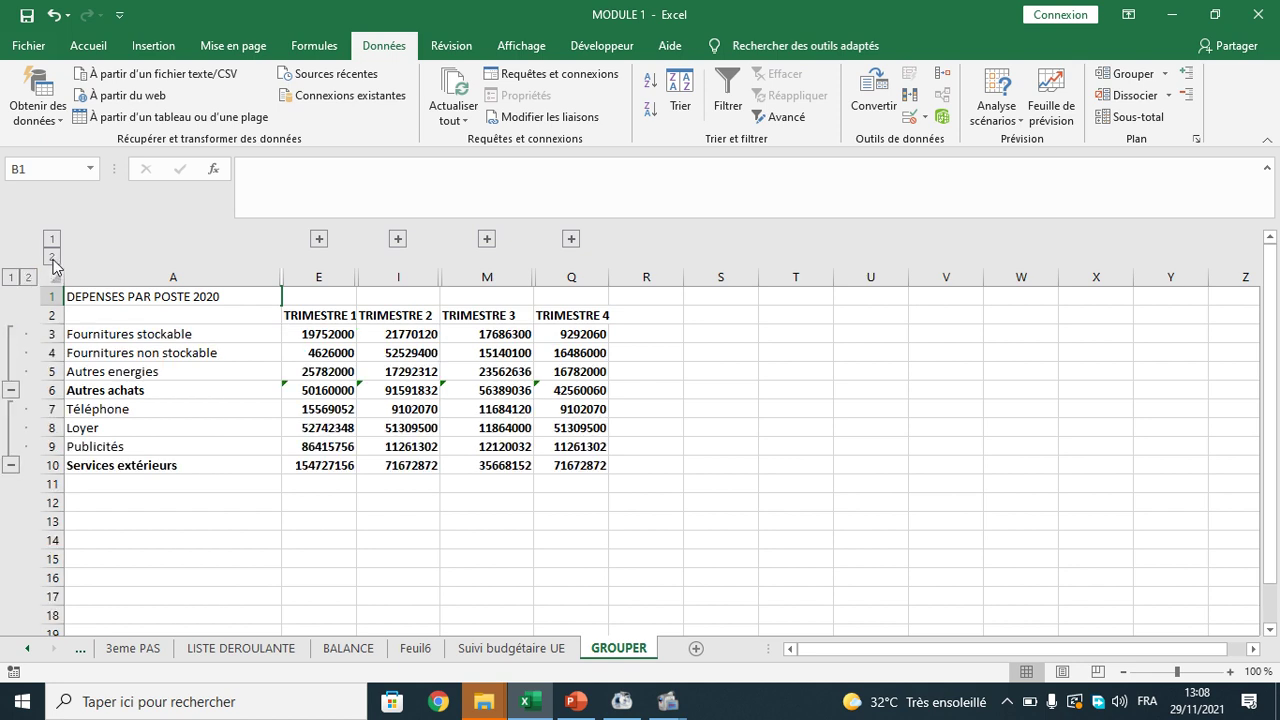
click(51, 257)
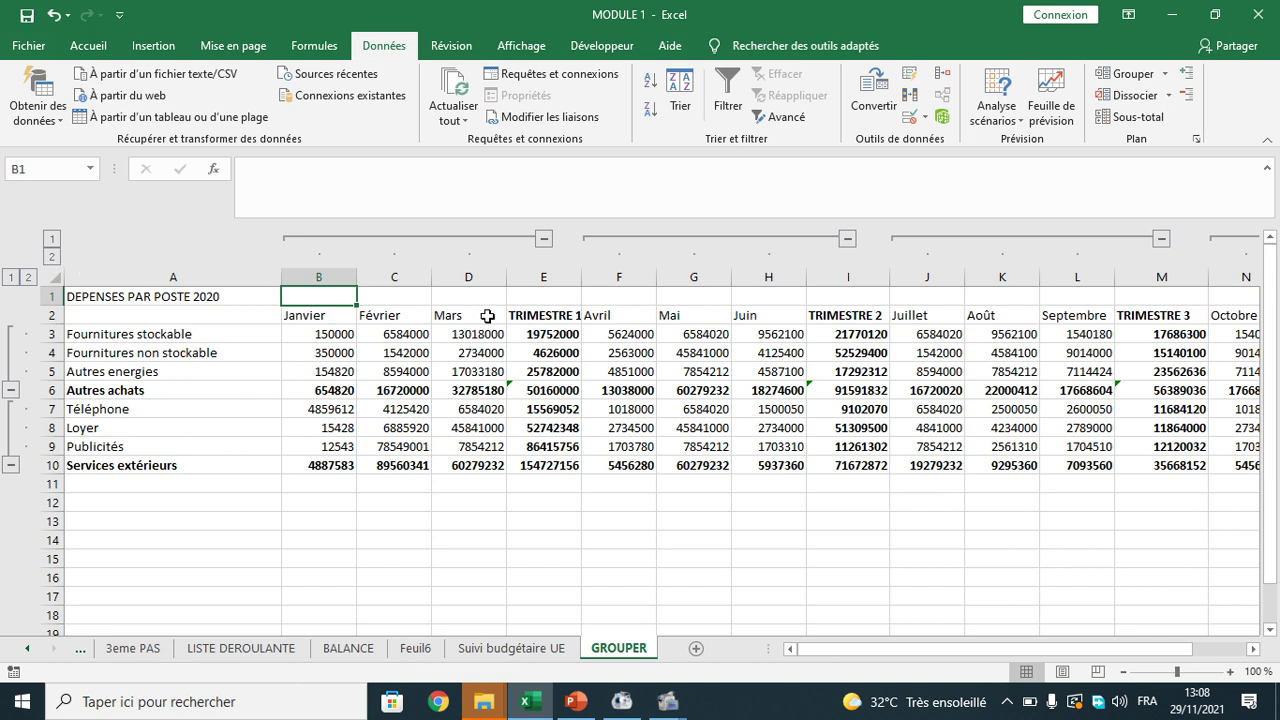
Collapse each quarter's month columns and the detail rows of Autres achats and Services extérieurs group by group
click(544, 239)
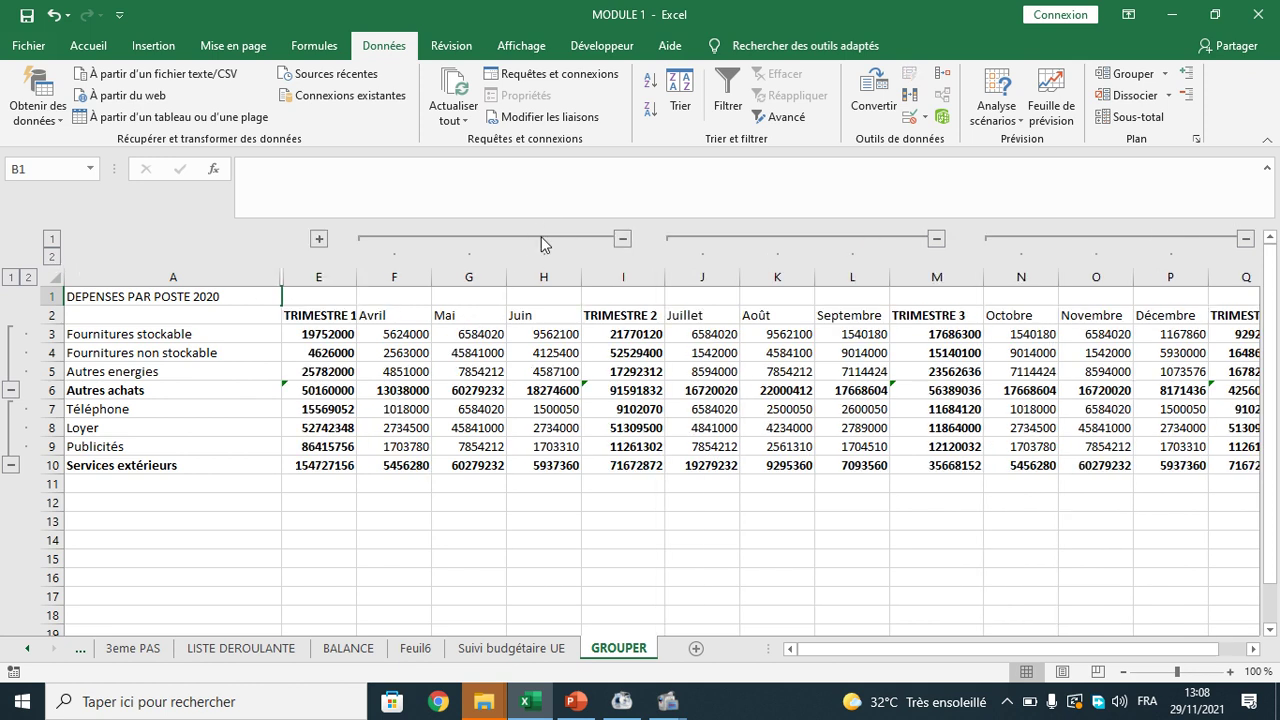
click(936, 240)
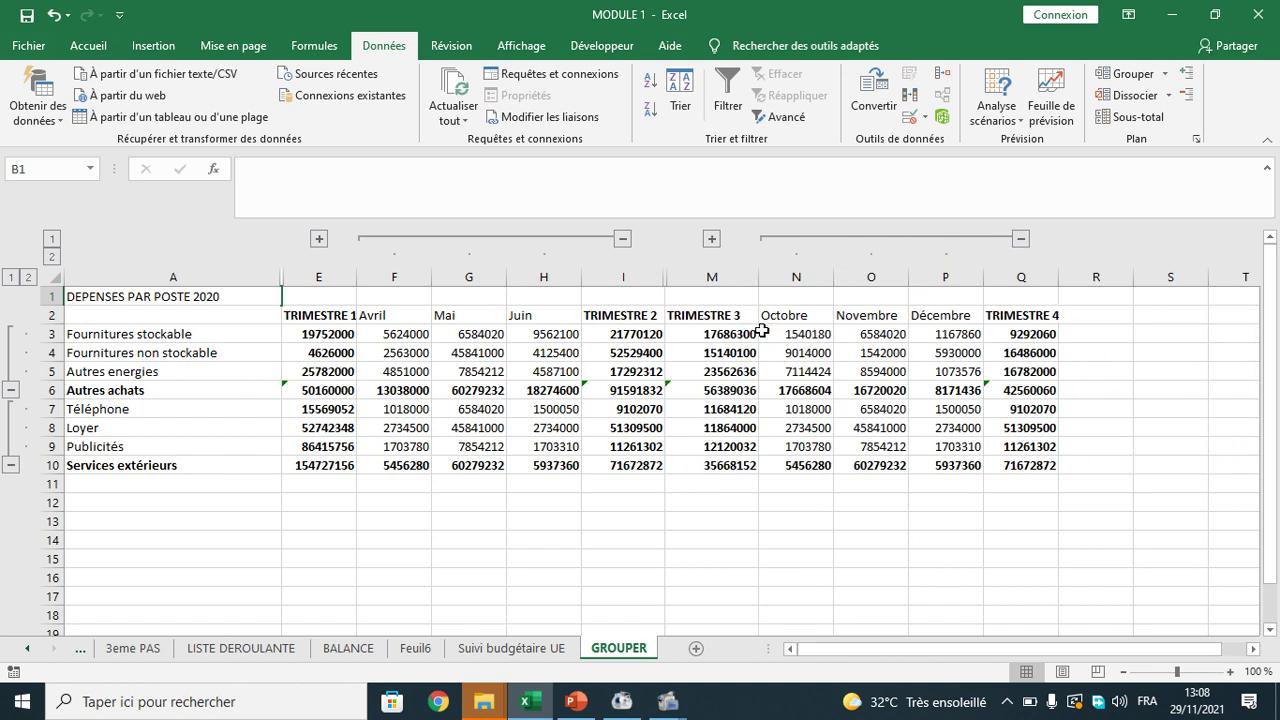
click(623, 240)
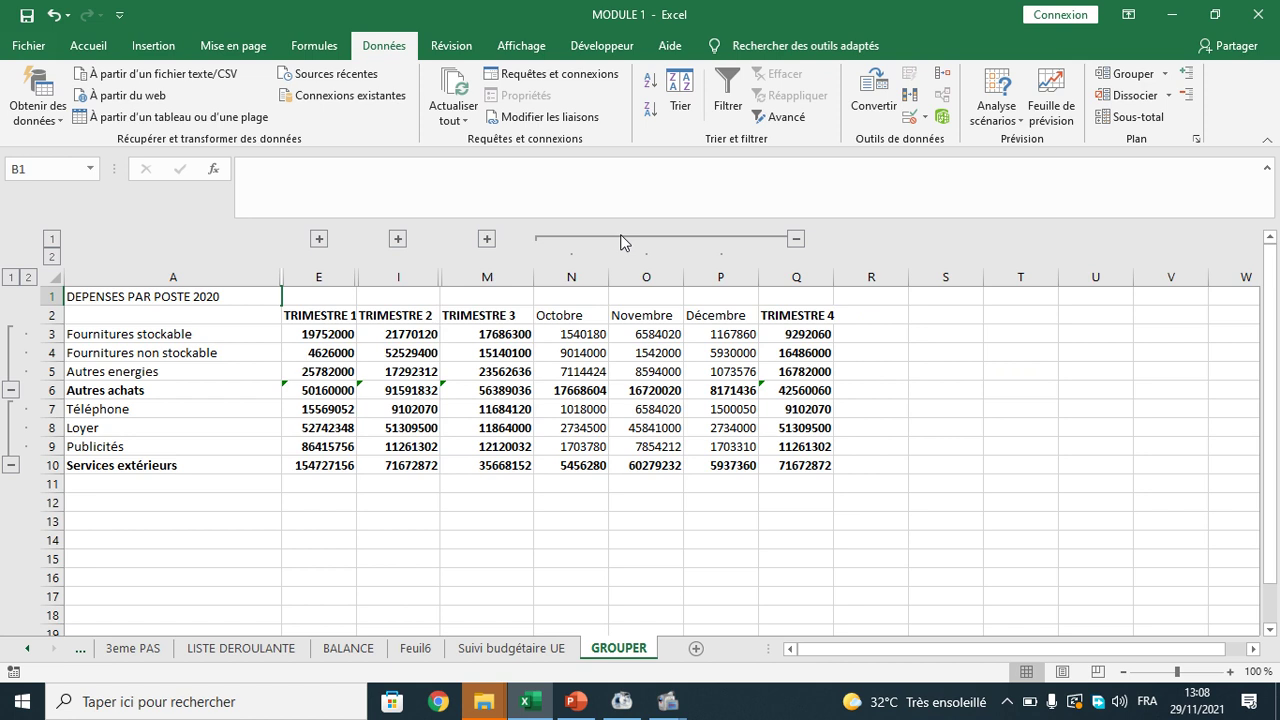
click(796, 240)
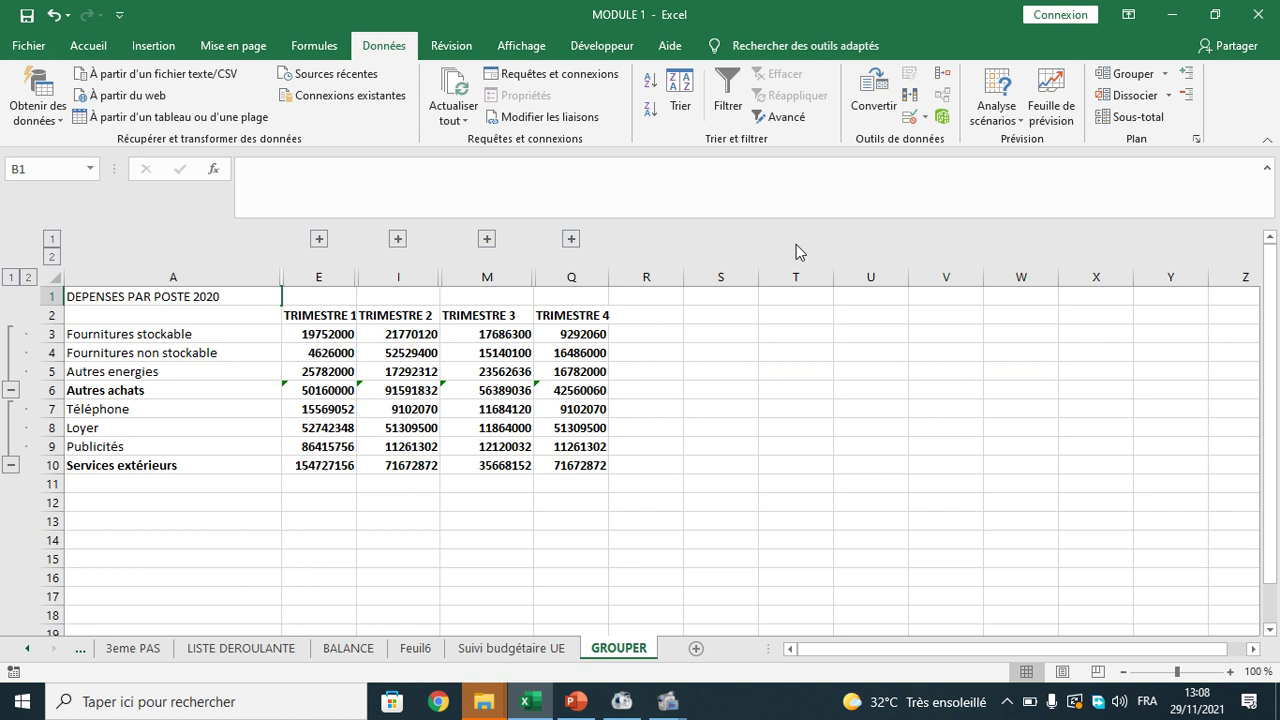
click(12, 392)
click(11, 410)
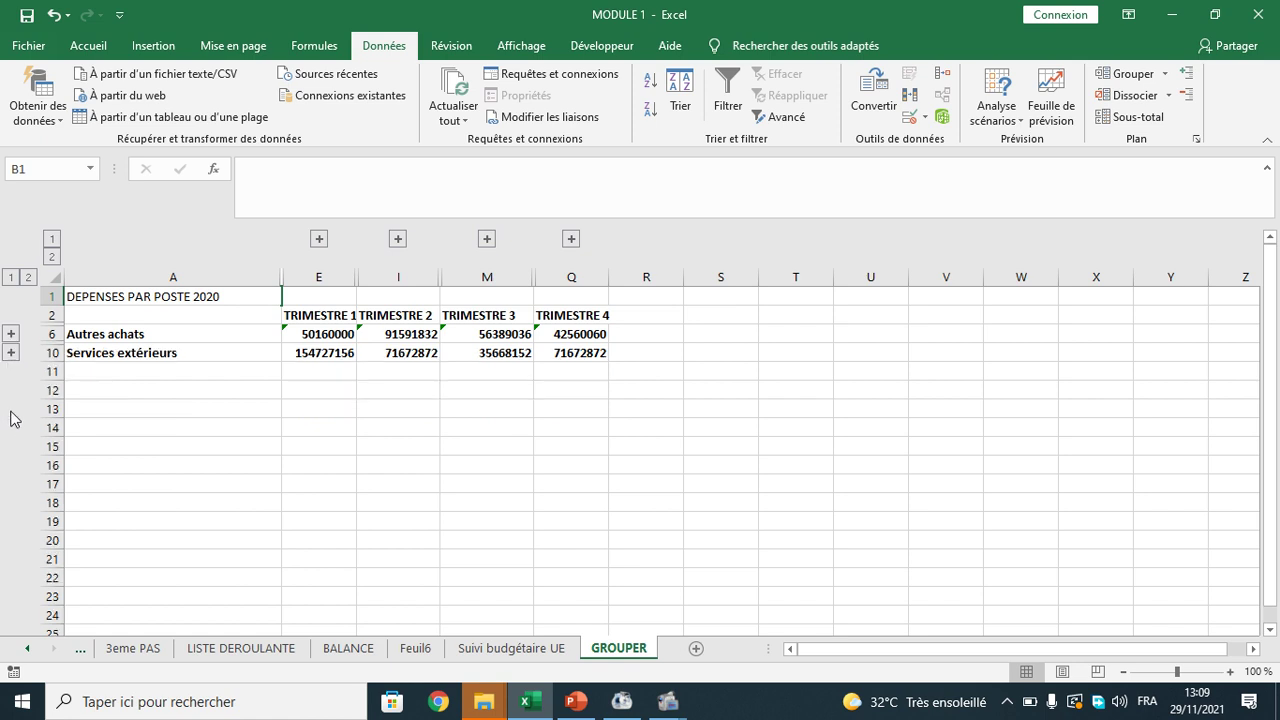
Expand the month columns of all four quarters and the detail rows of Autres achats and Services extérieurs group by group
click(323, 238)
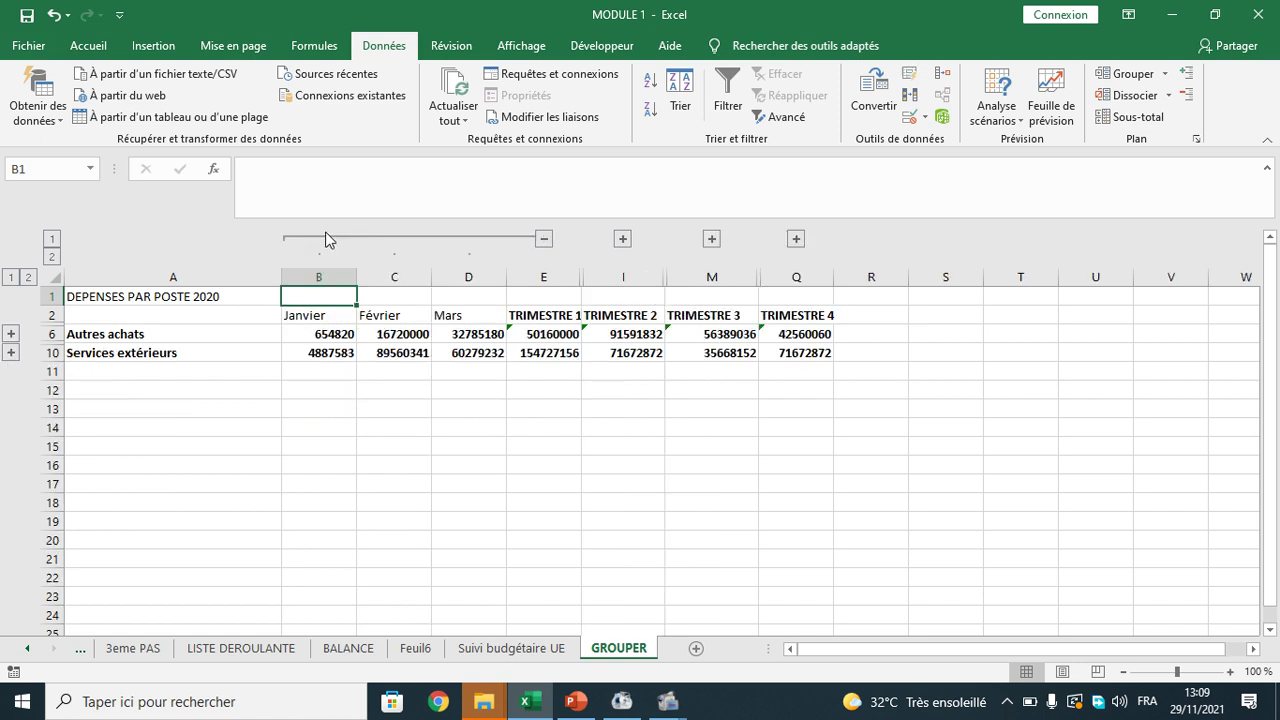
click(621, 240)
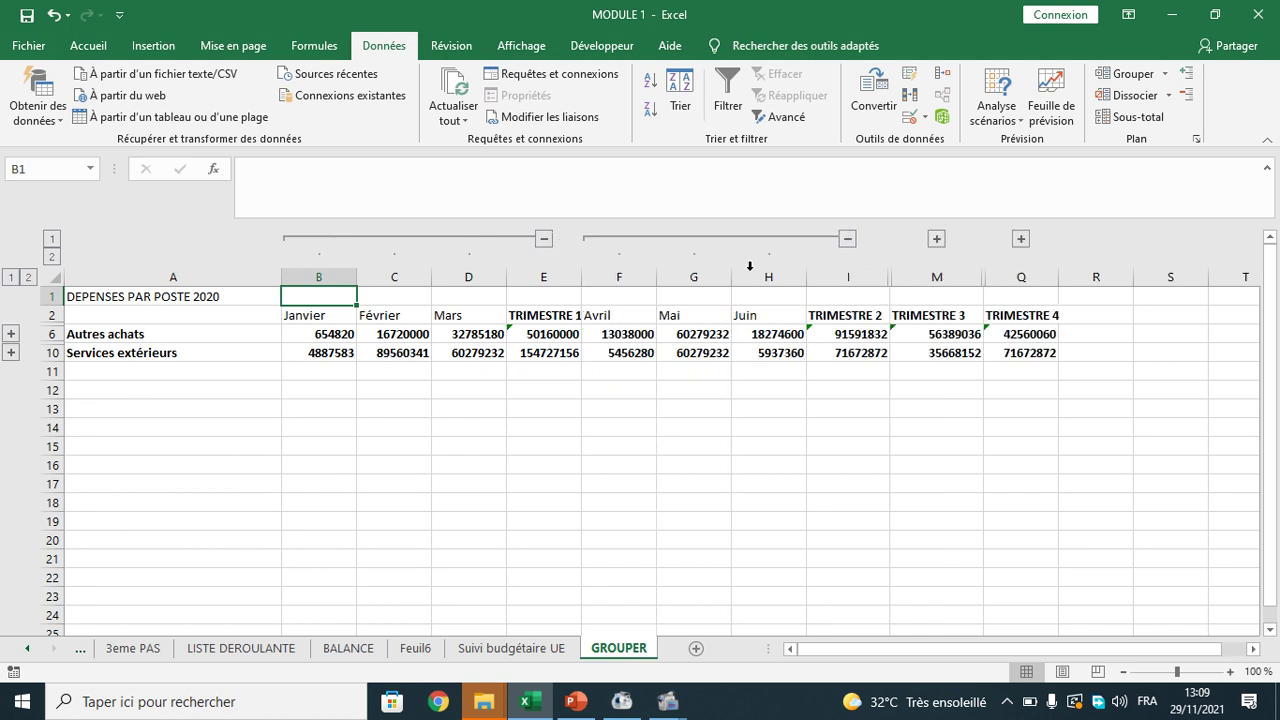
click(936, 239)
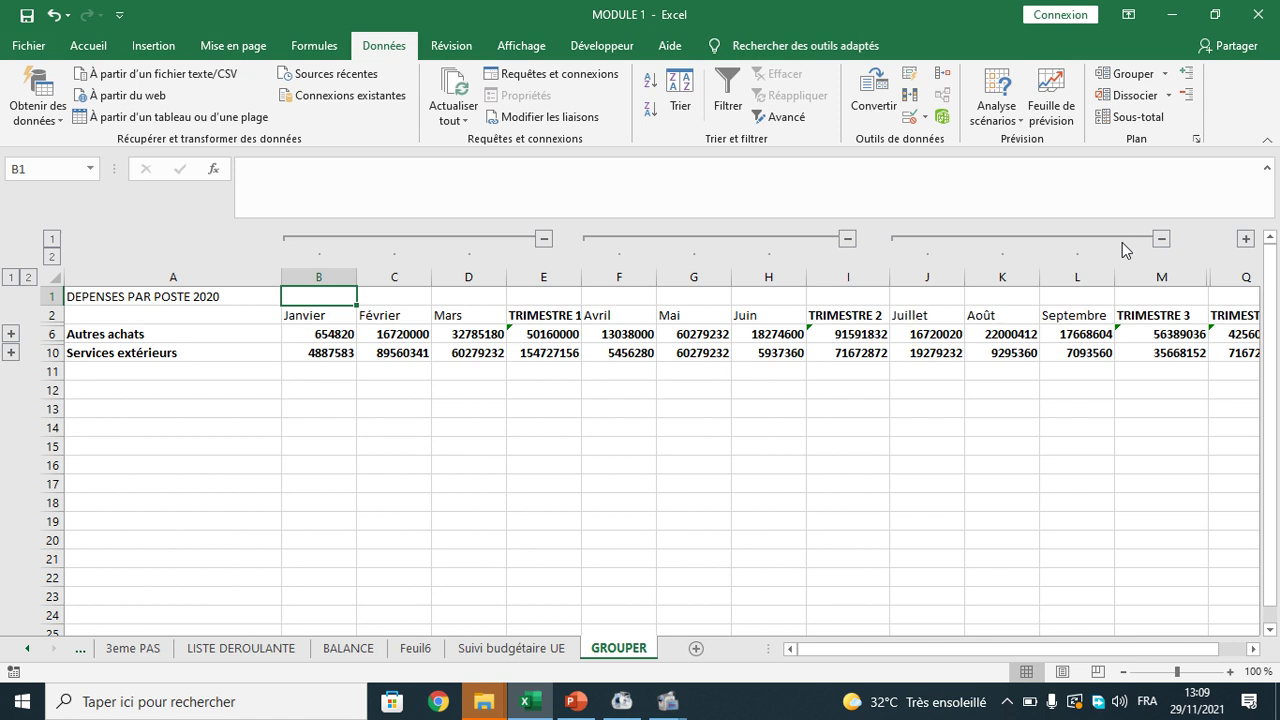
click(1246, 240)
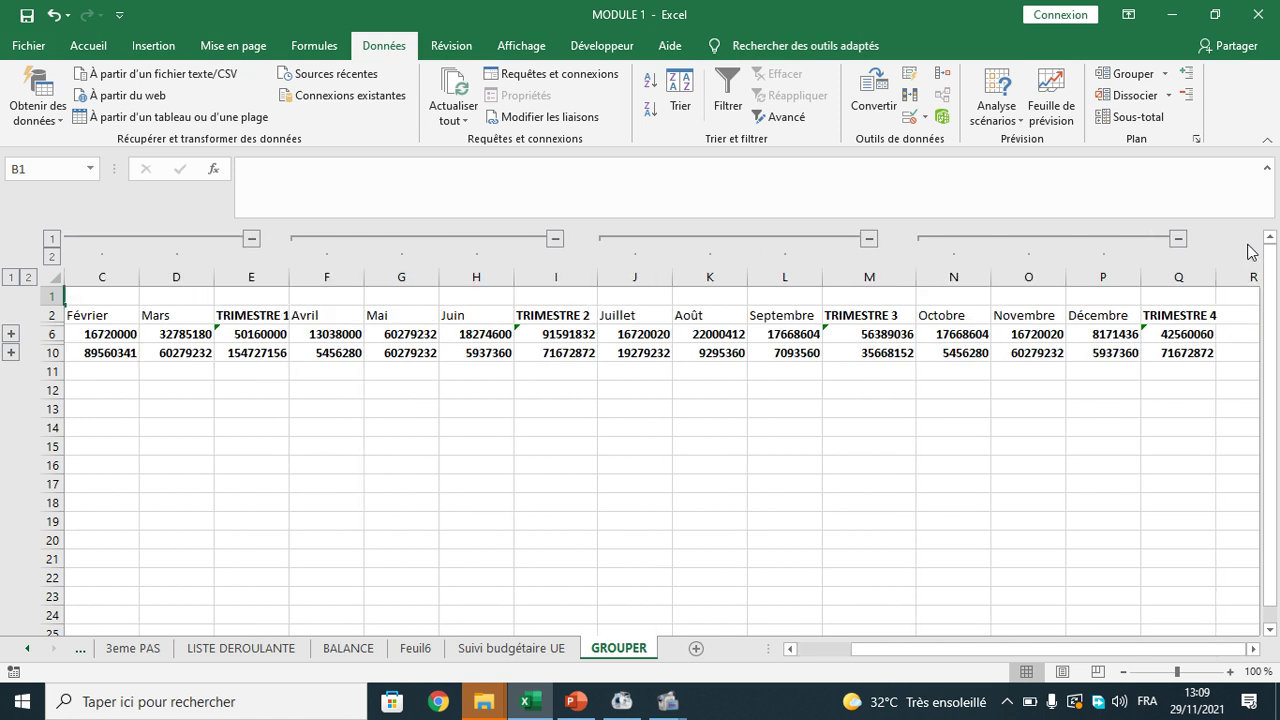
click(12, 337)
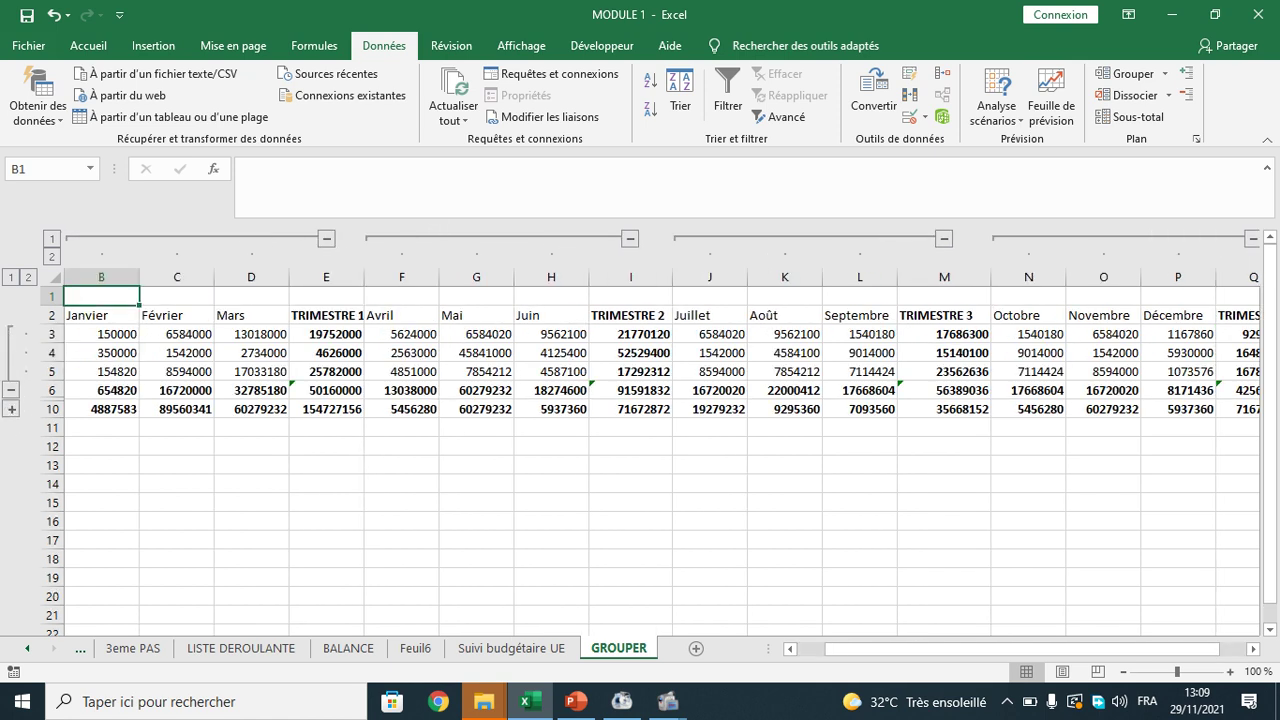
click(11, 410)
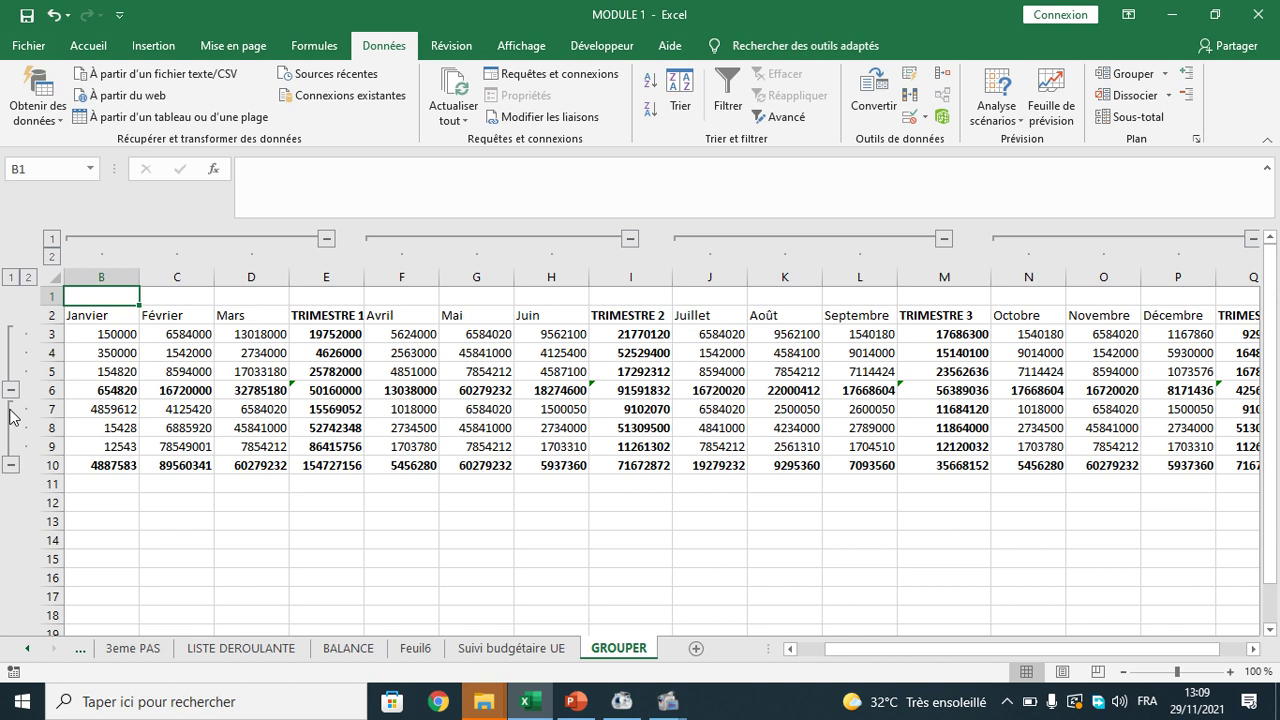
Remove the outline from the expense table with Effacer le plan
click(1166, 74)
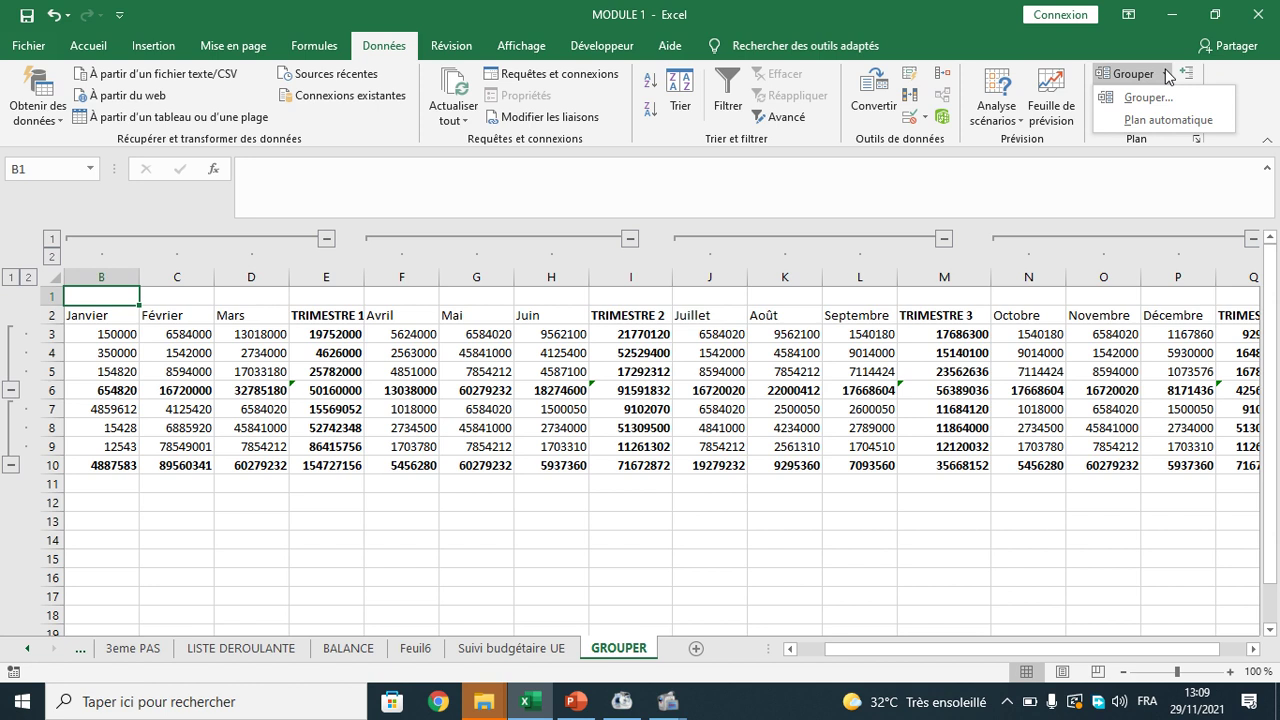
click(723, 552)
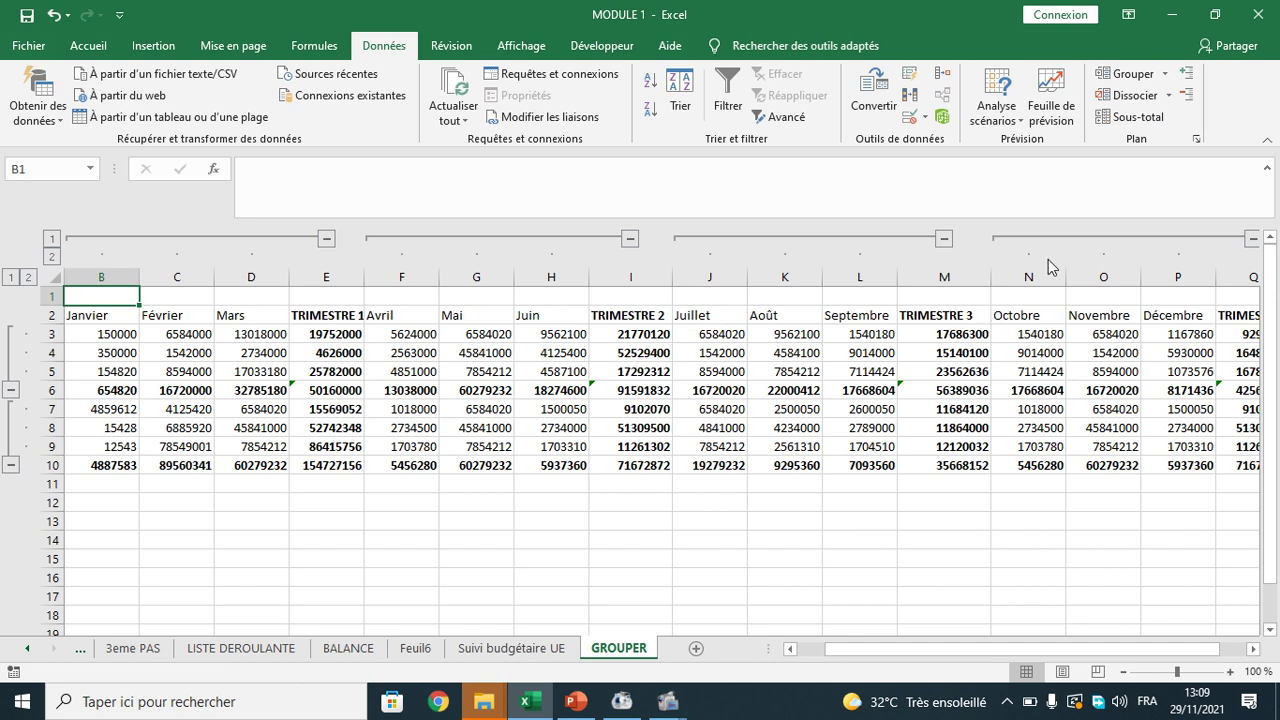
click(1170, 96)
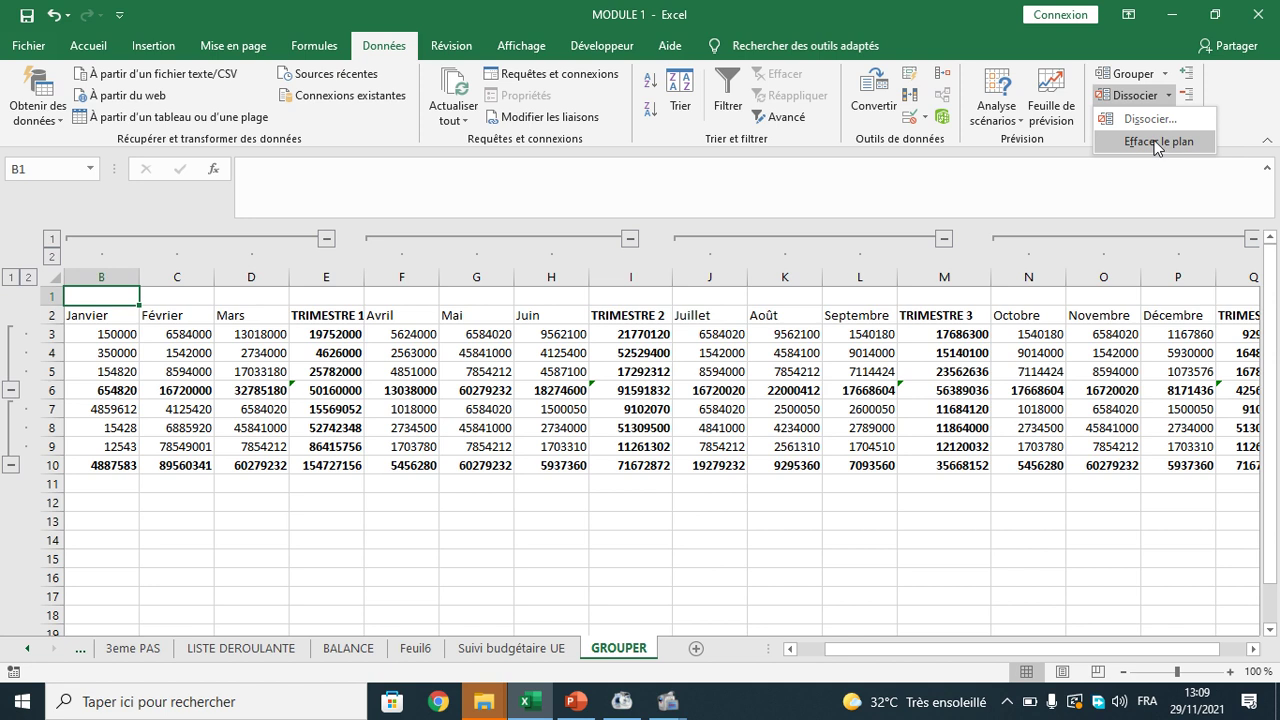
click(1157, 142)
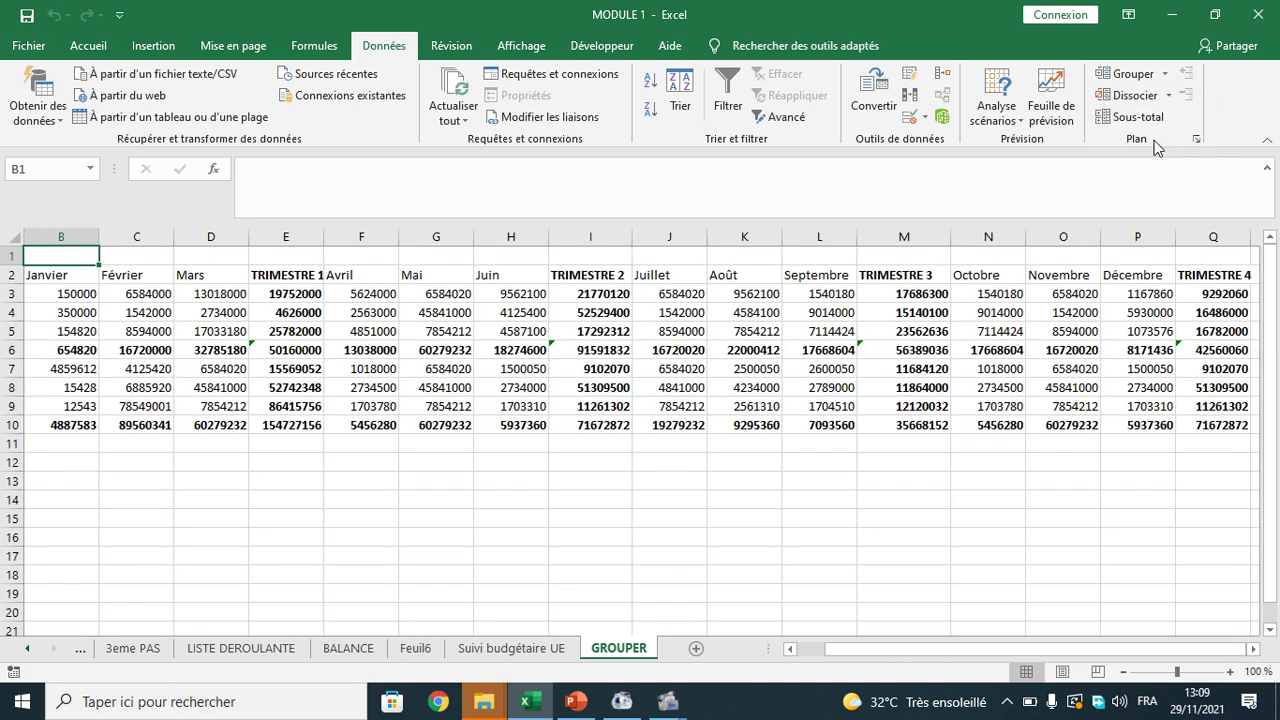
click(752, 404)
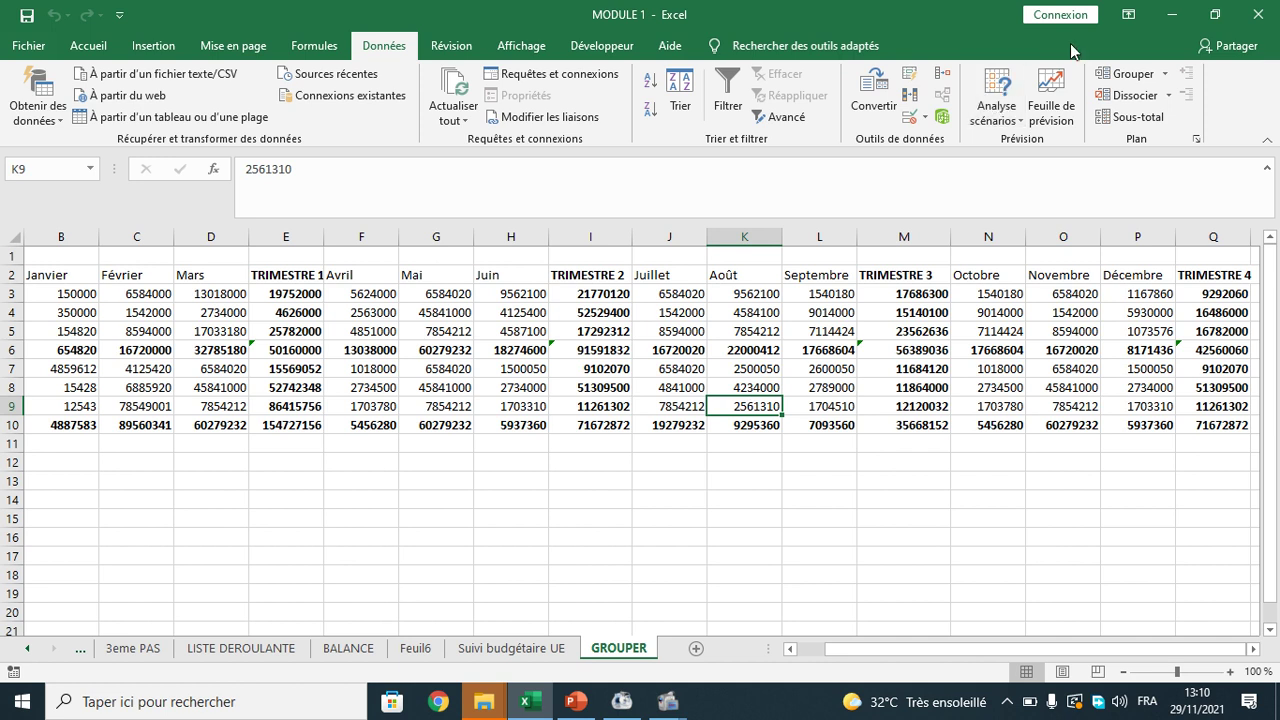
Minimize the MODULE 1 workbook to return to the PowerPoint slideshow
click(1174, 12)
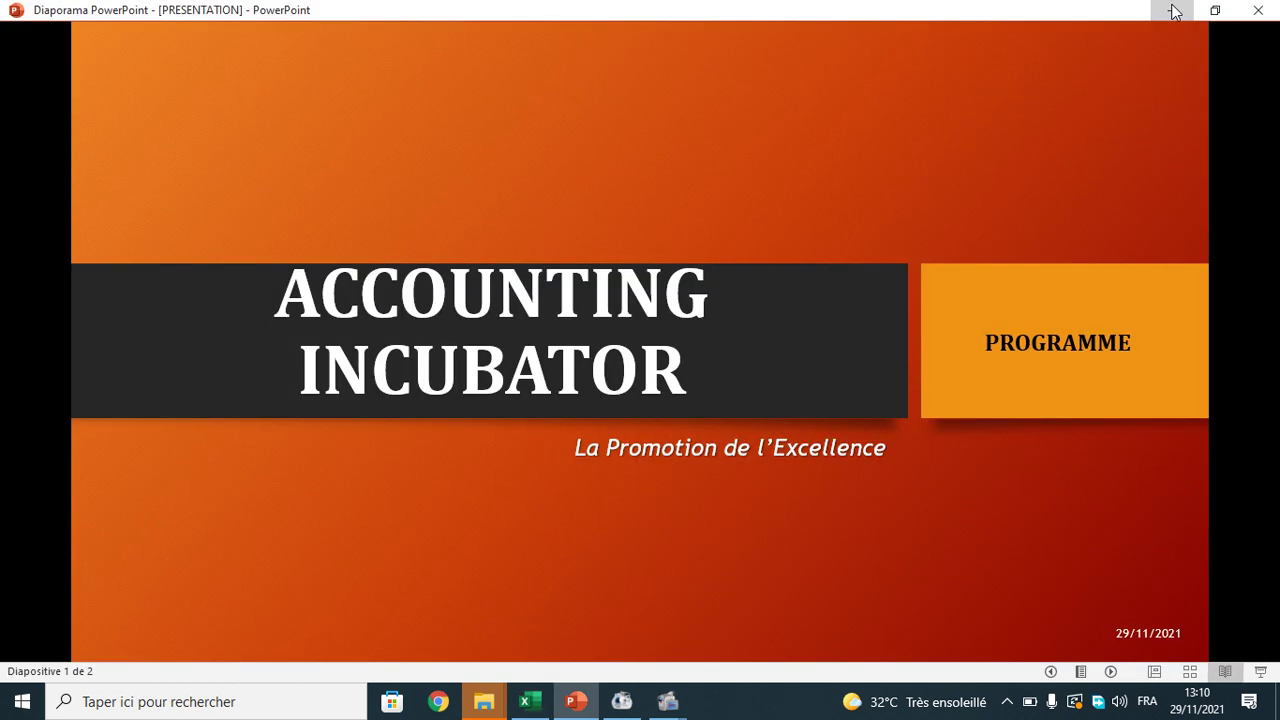